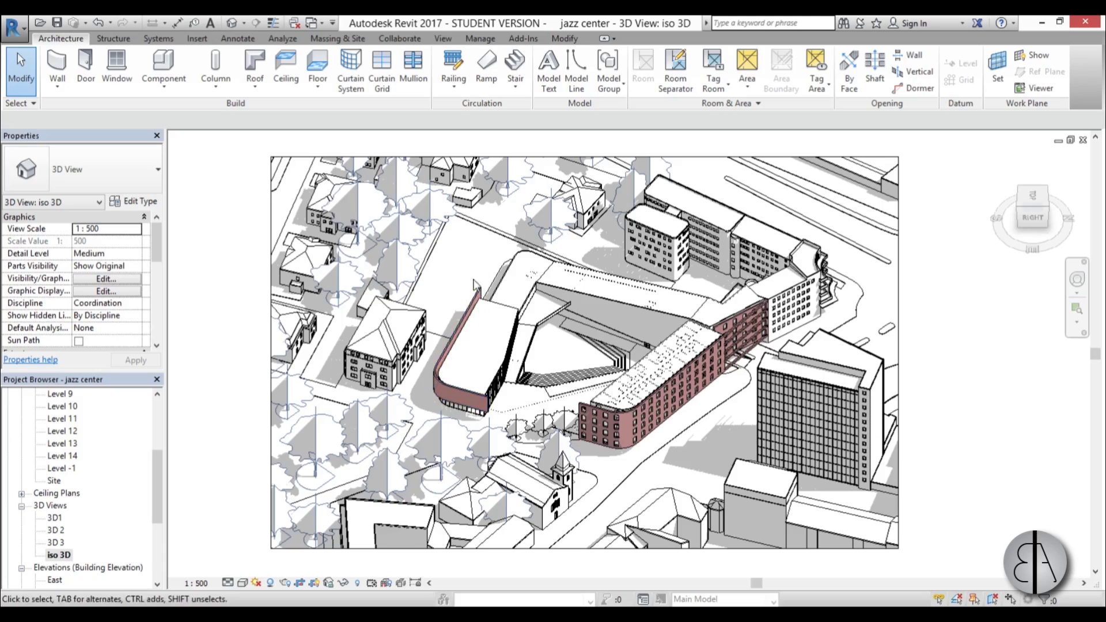
Step: Look over the building in the iso 3D view and open the 3D1 perspective view
scroll(702, 427, up, 5)
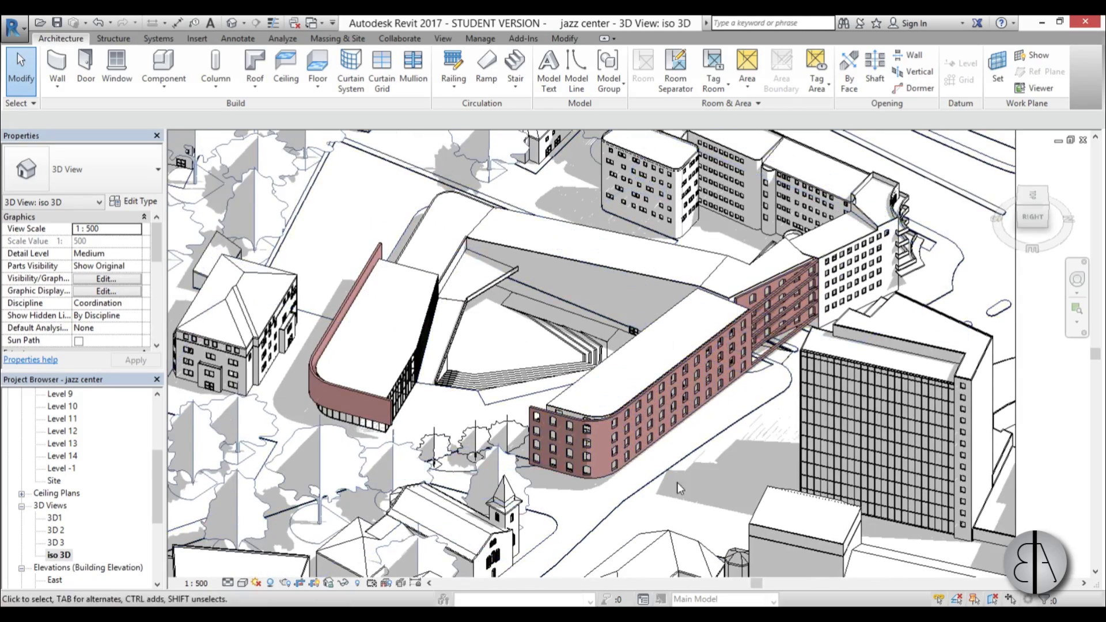
scroll(677, 482, down, 4)
middle_drag(667, 482, 630, 460)
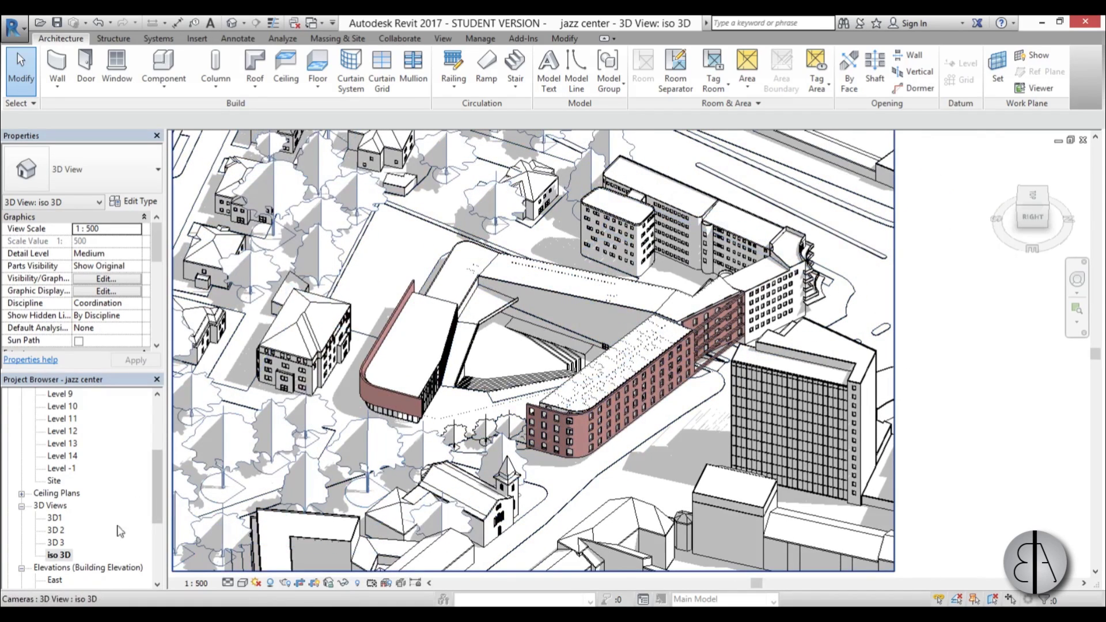
double_click(55, 518)
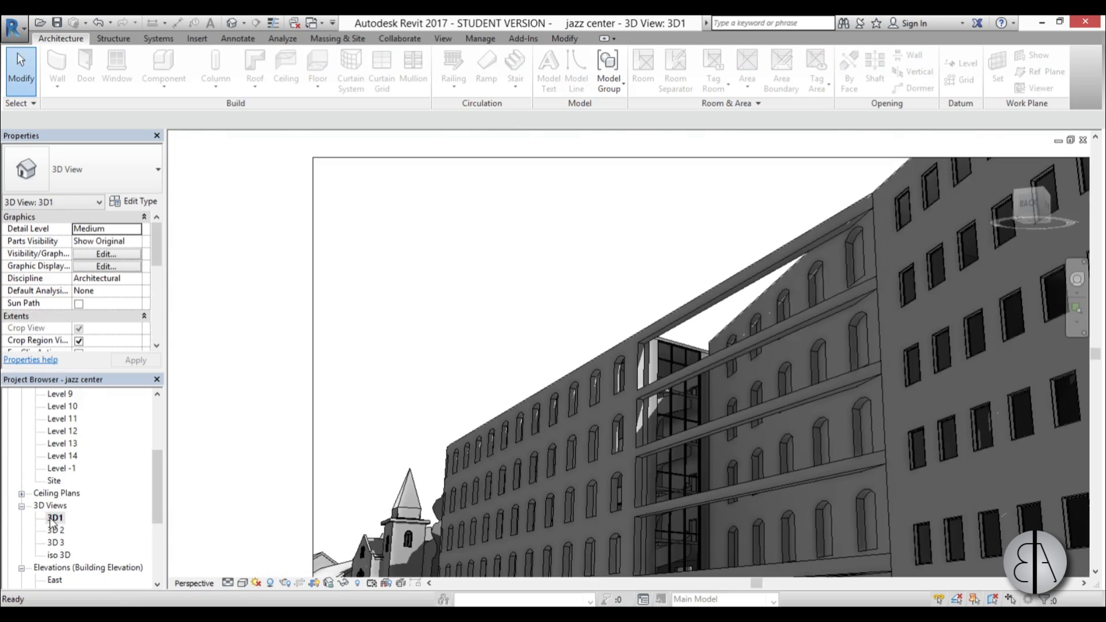
middle_drag(449, 321, 355, 278)
scroll(375, 313, down, 5)
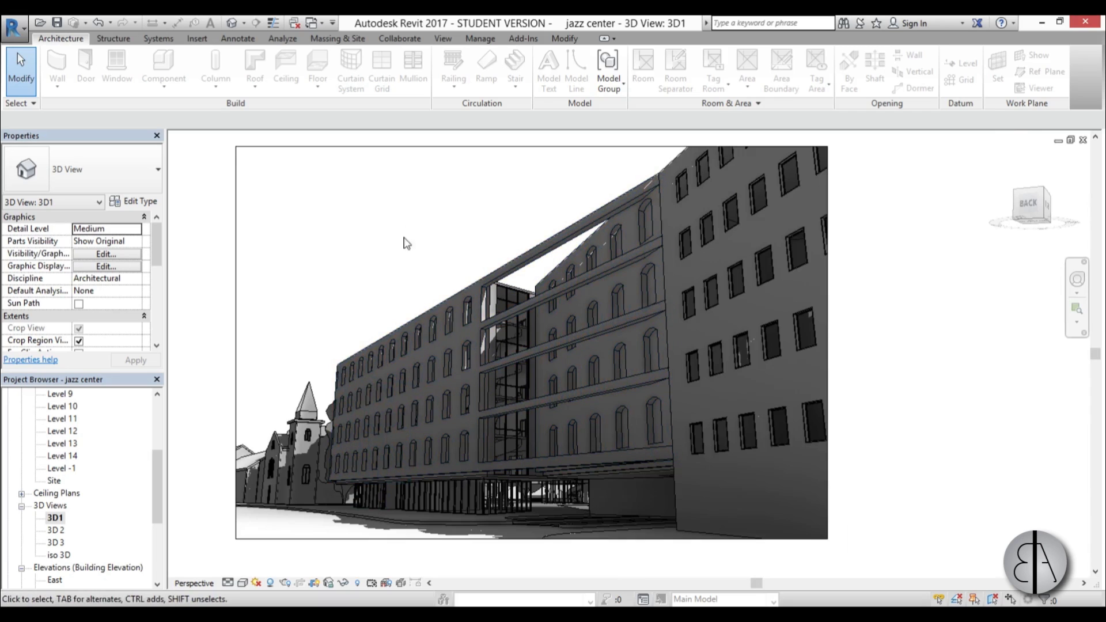
Step: Widen the crop region of the 3D1 perspective slightly on both sides
click(451, 154)
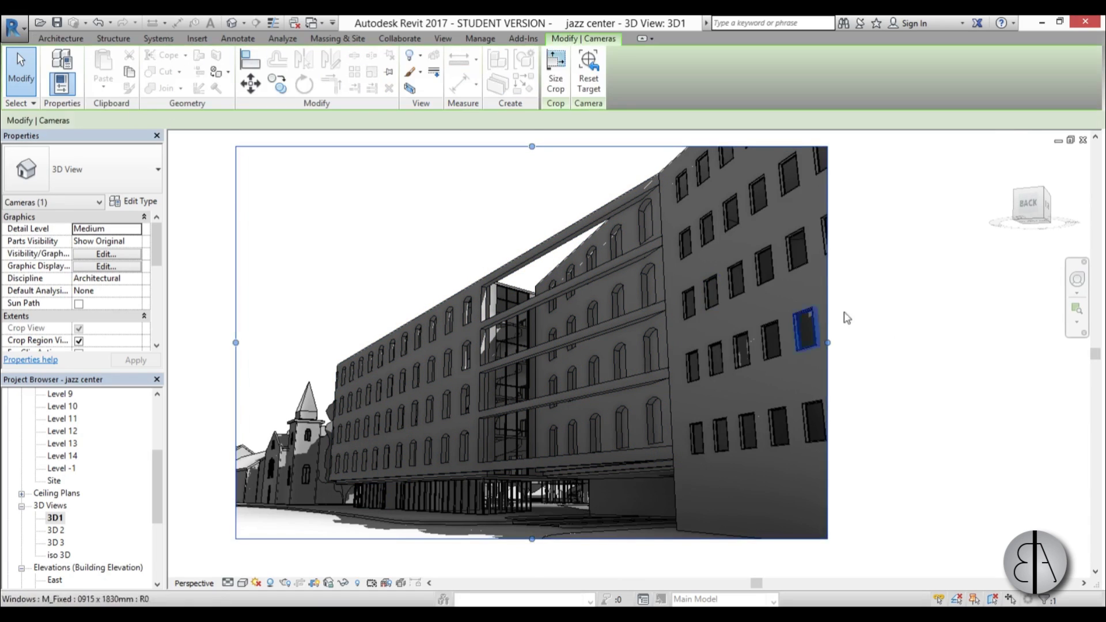
drag(828, 343, 842, 342)
drag(236, 343, 216, 343)
click(391, 281)
middle_drag(390, 280, 339, 346)
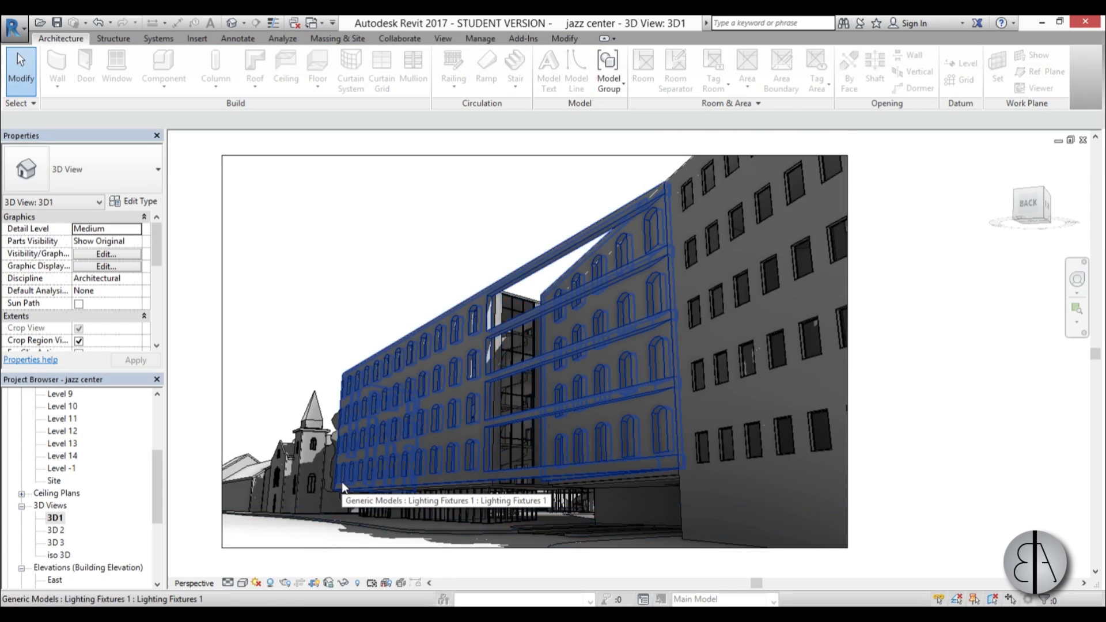
Step: Set the lighting's shadow intensity to 15 in the 3D1 view's Graphic Display Options
key(g)
key(d)
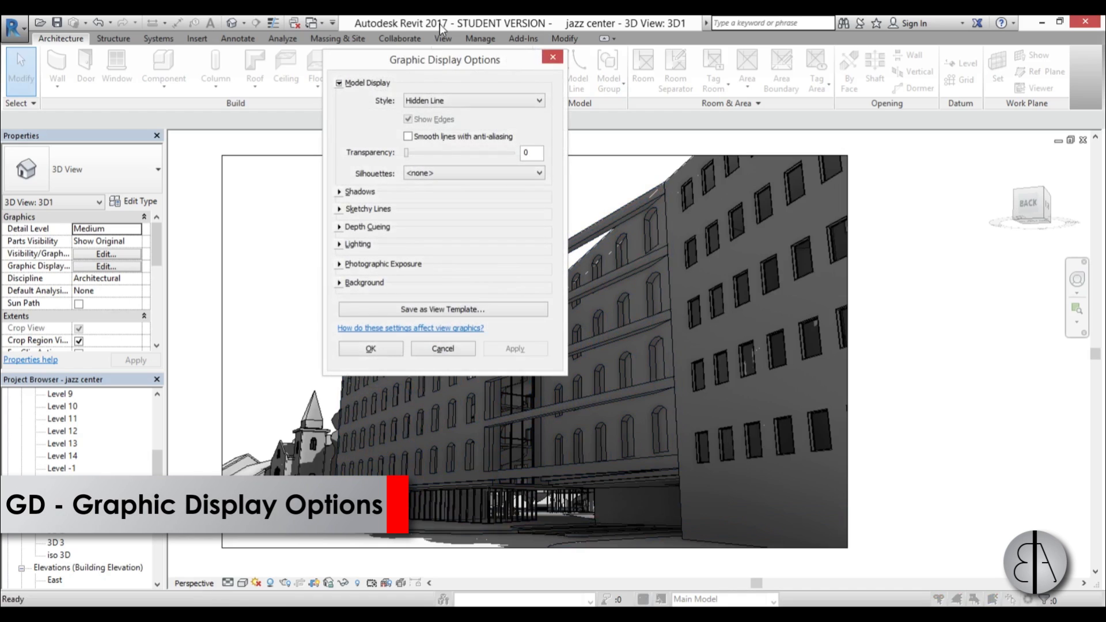
drag(440, 60, 410, 144)
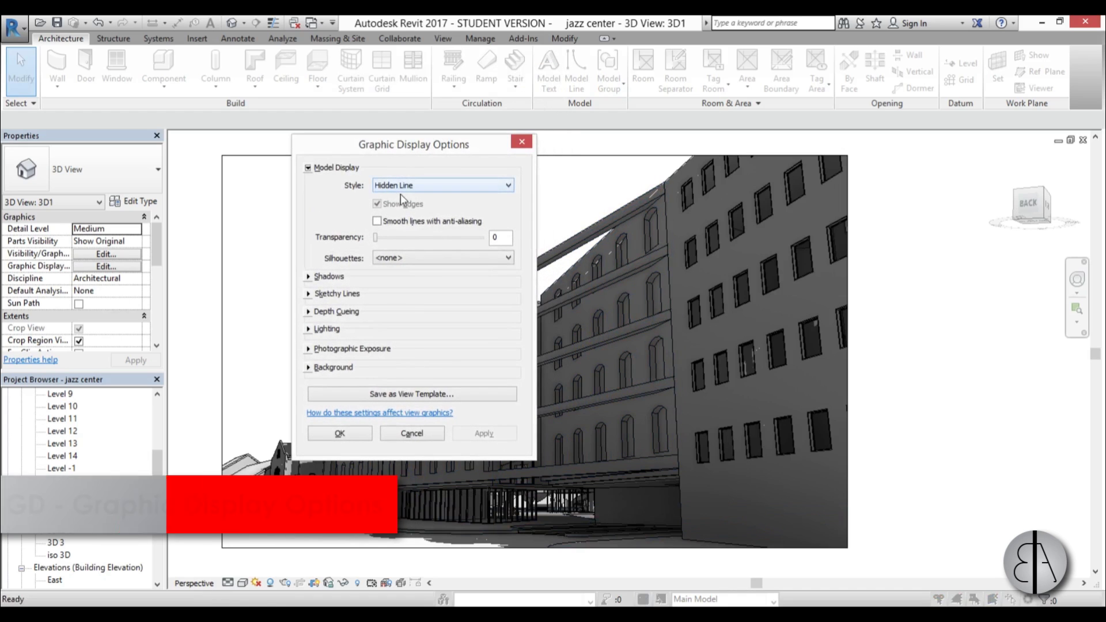
click(309, 278)
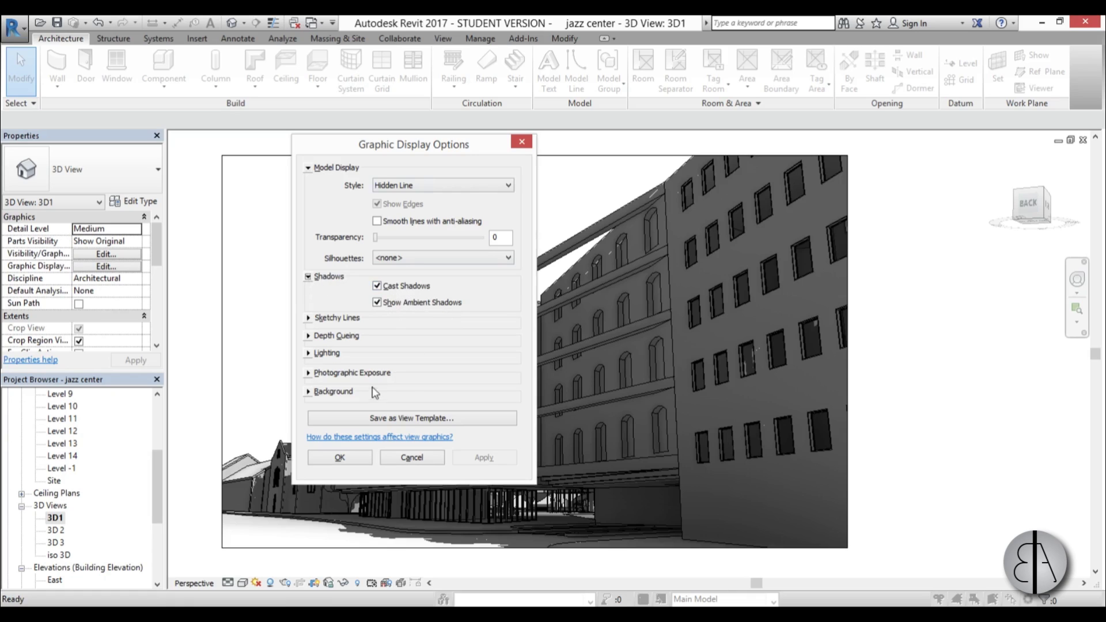
click(308, 354)
drag(438, 155, 435, 80)
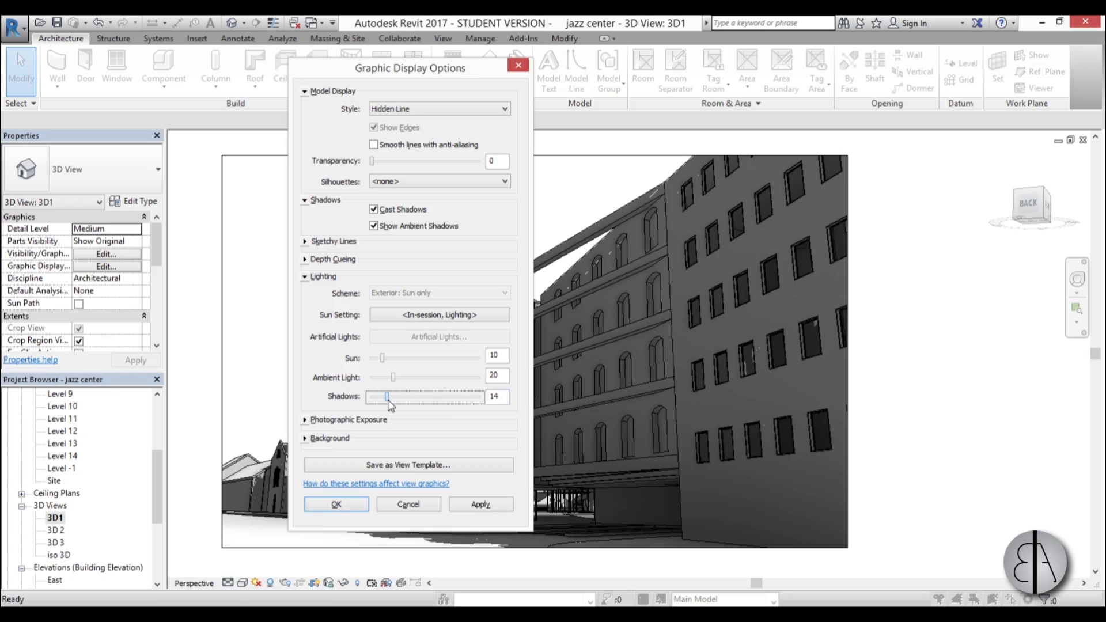
click(481, 504)
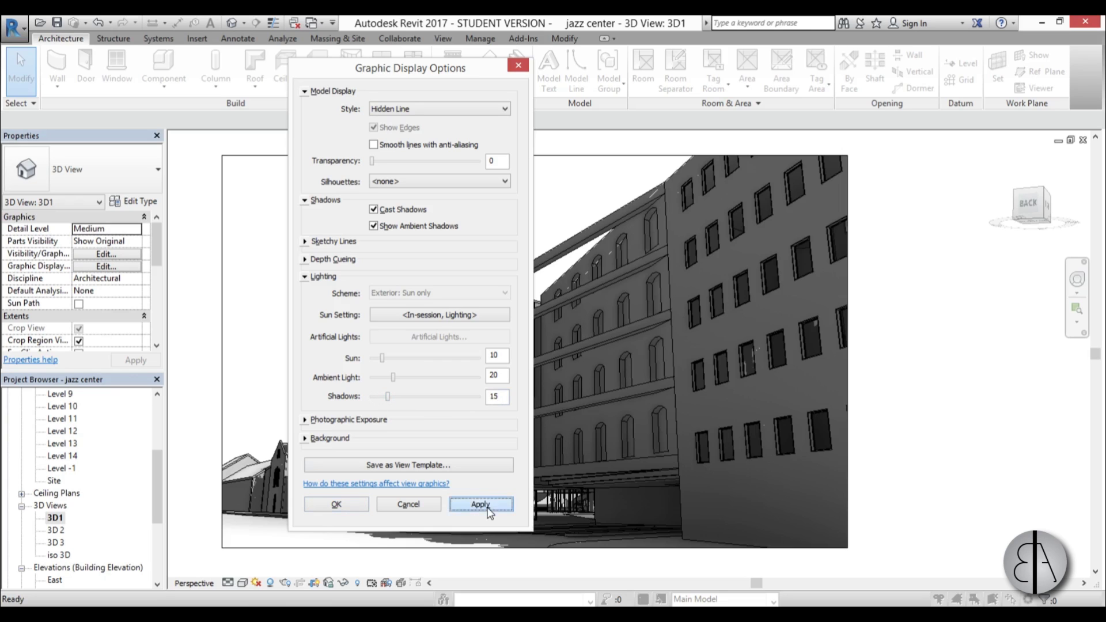
drag(464, 80, 274, 115)
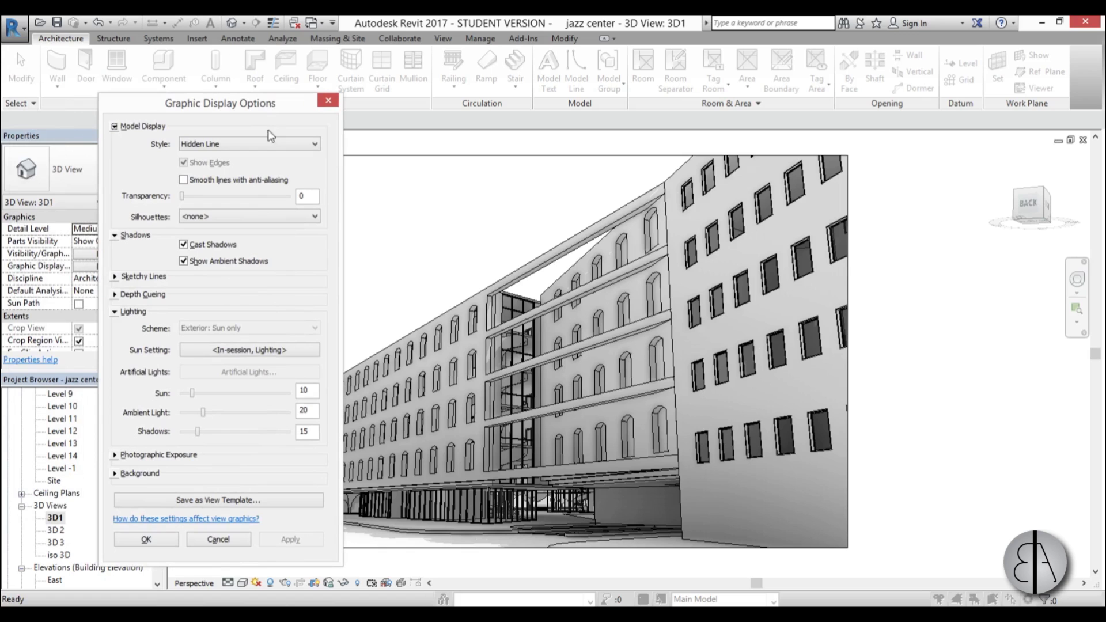
click(146, 539)
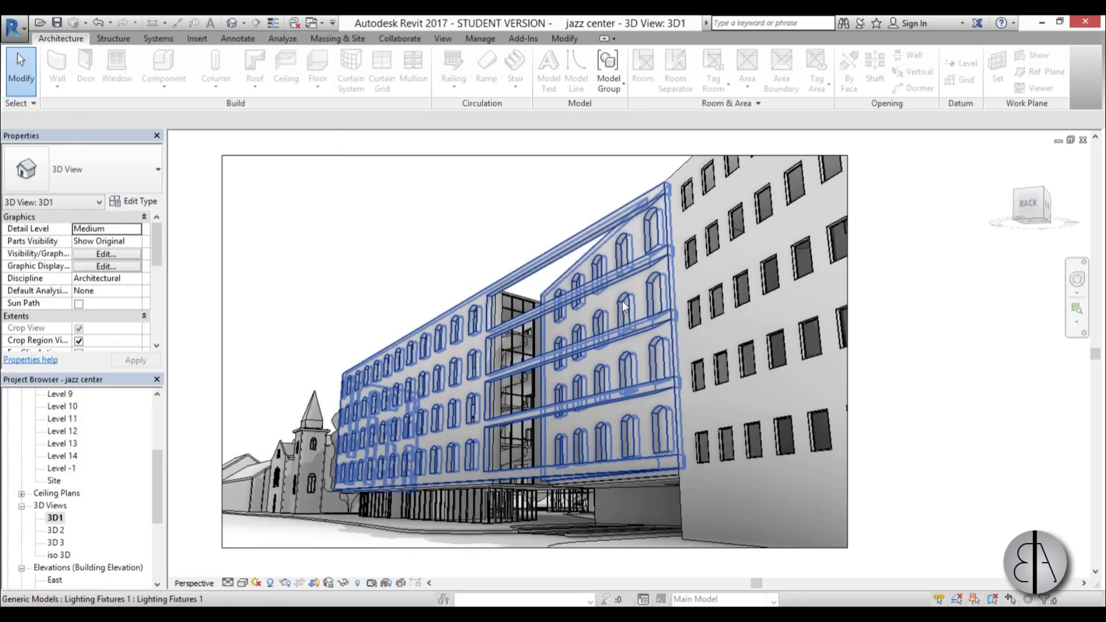
Step: Select the four curved cast-in-place stairs behind the glazed curtain wall, one on each floor, as one selection
scroll(541, 432, up, 3)
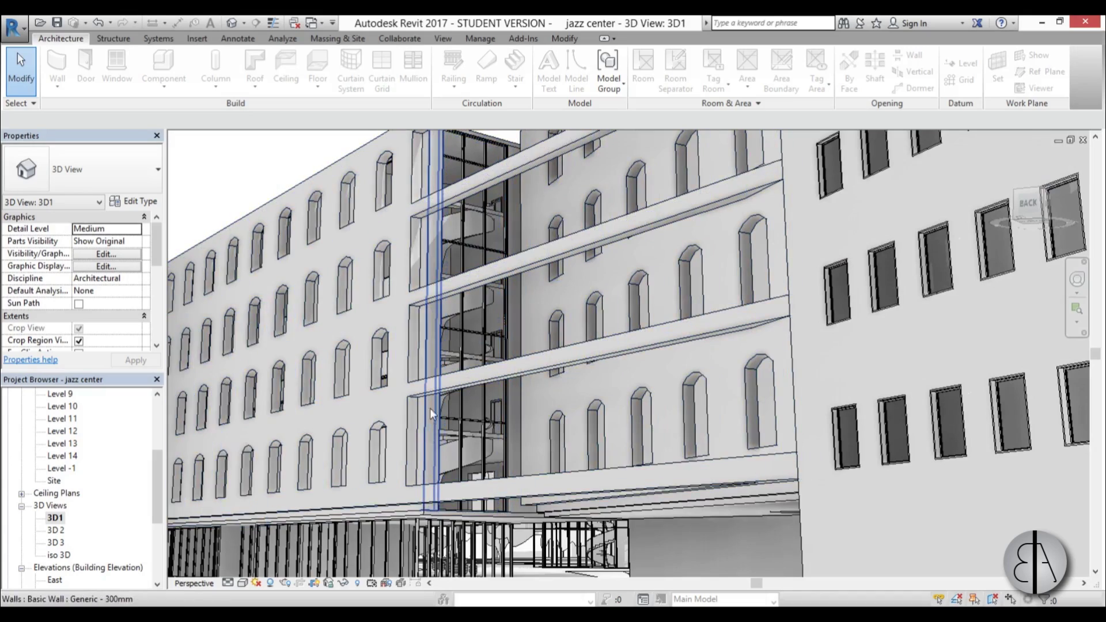
scroll(430, 408, up, 5)
scroll(498, 341, down, 4)
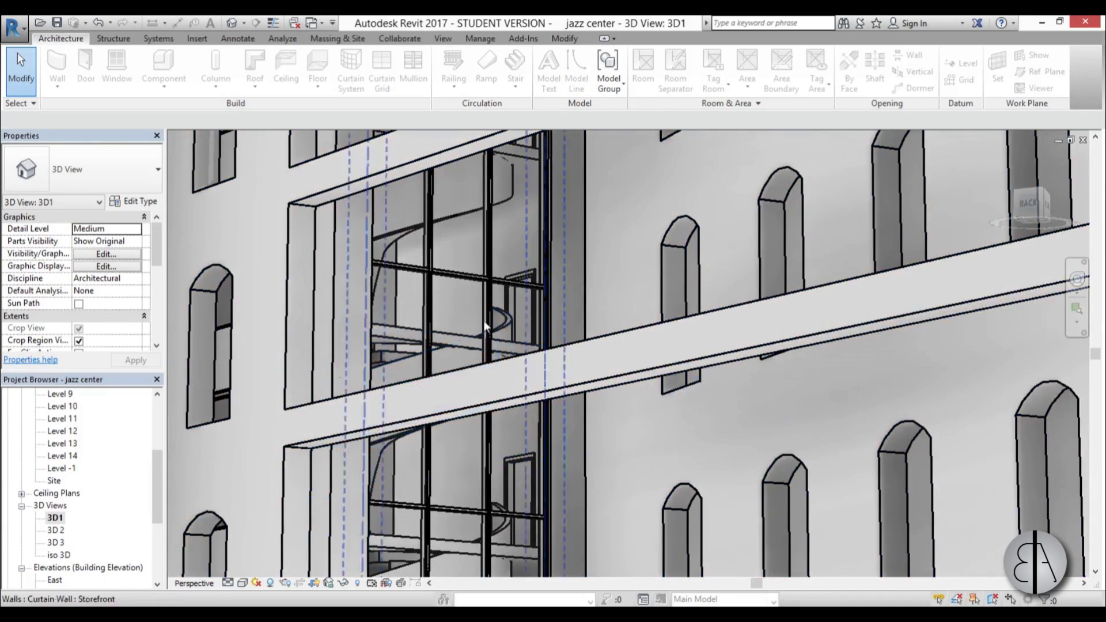
scroll(440, 316, down, 8)
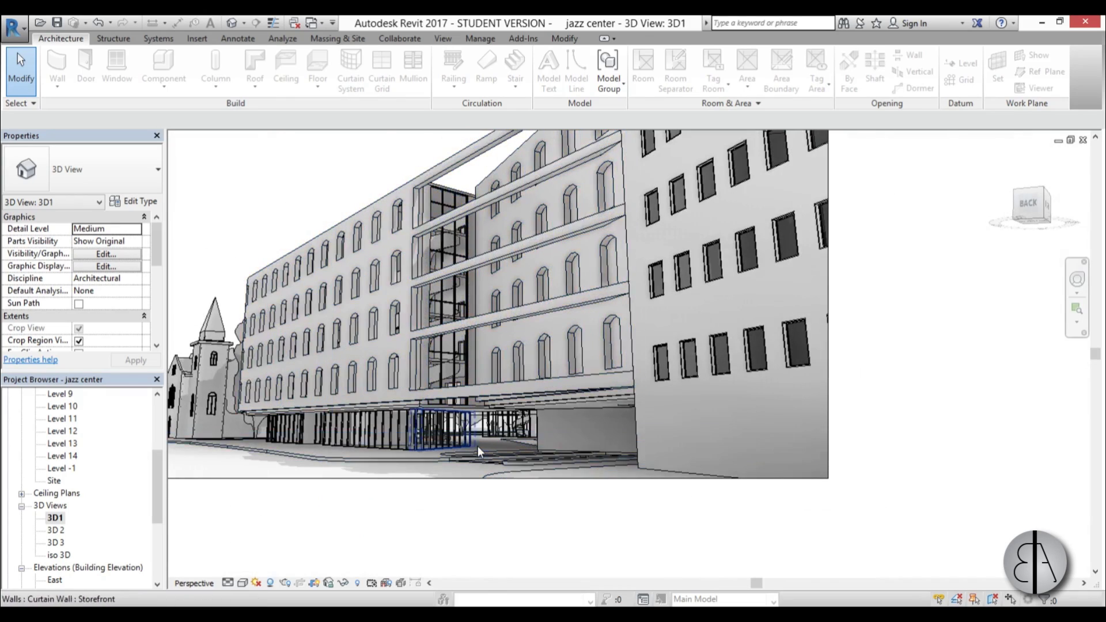
scroll(456, 357, up, 4)
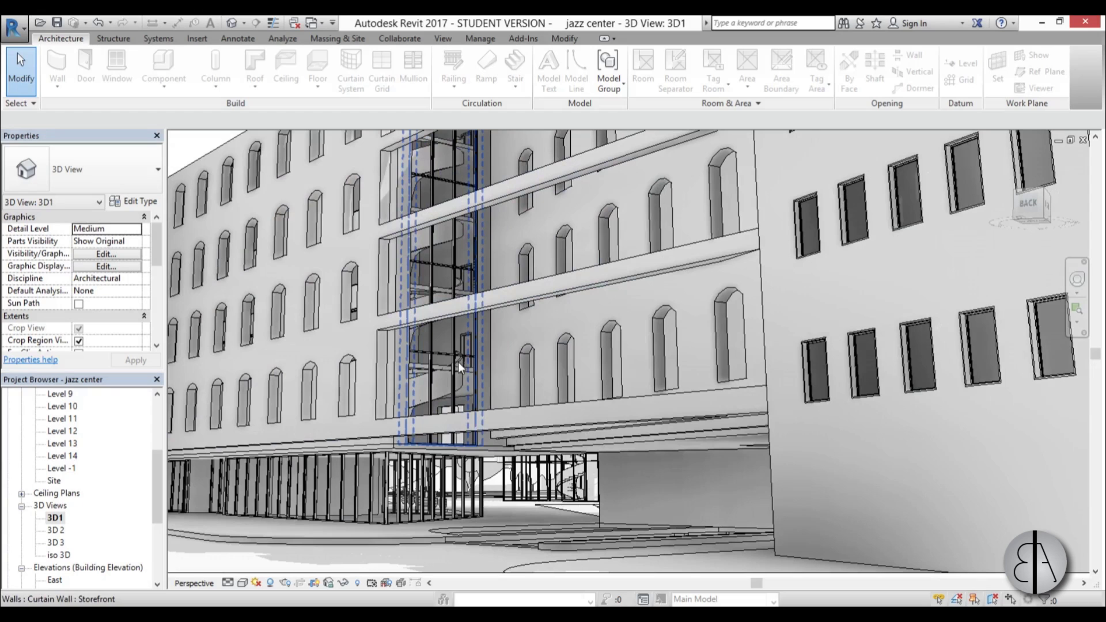
scroll(440, 395, up, 3)
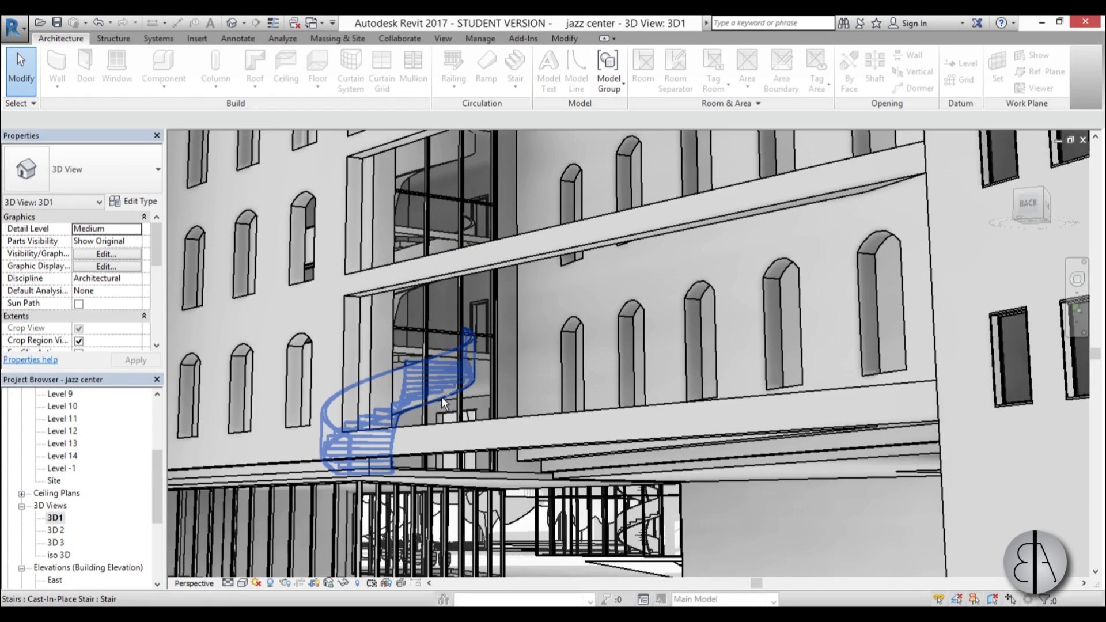
click(442, 397)
ctrl+click(469, 224)
middle_drag(472, 232, 472, 364)
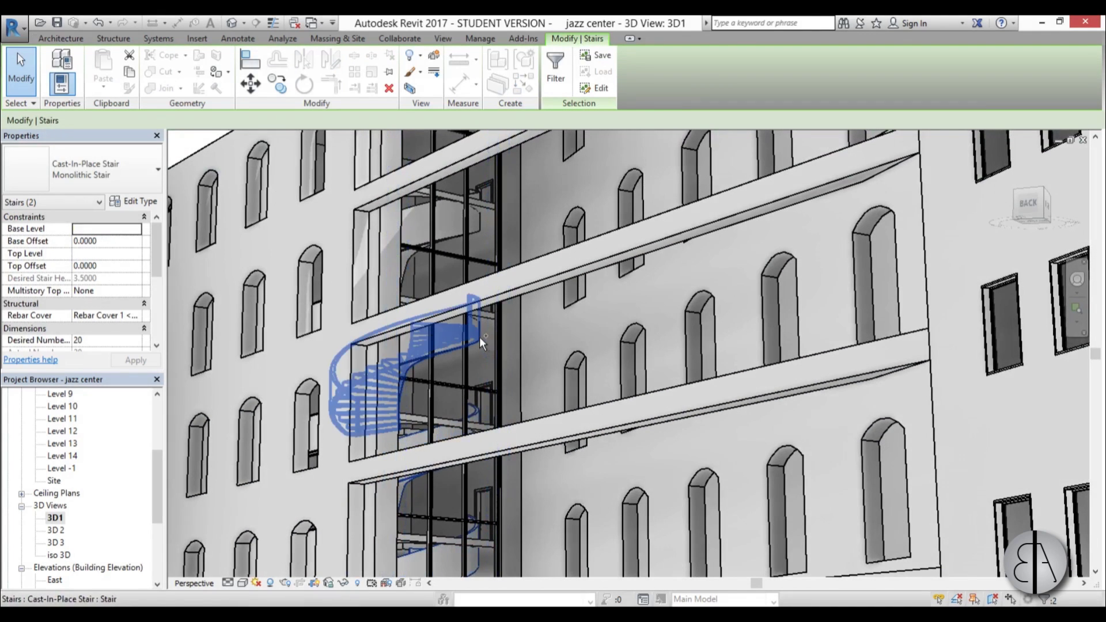
ctrl+click(474, 234)
ctrl+click(475, 232)
scroll(474, 233, down, 5)
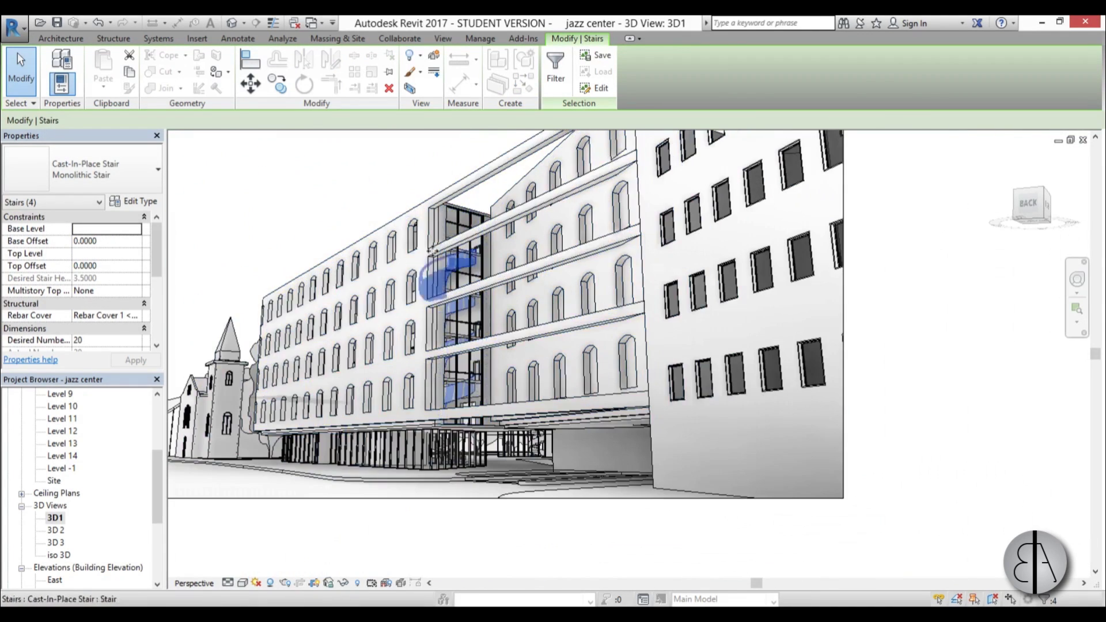
Step: Override the selected stairs' graphics by element in this view, setting the surface pattern colour to Red
right_click(350, 198)
mouse_move(404, 278)
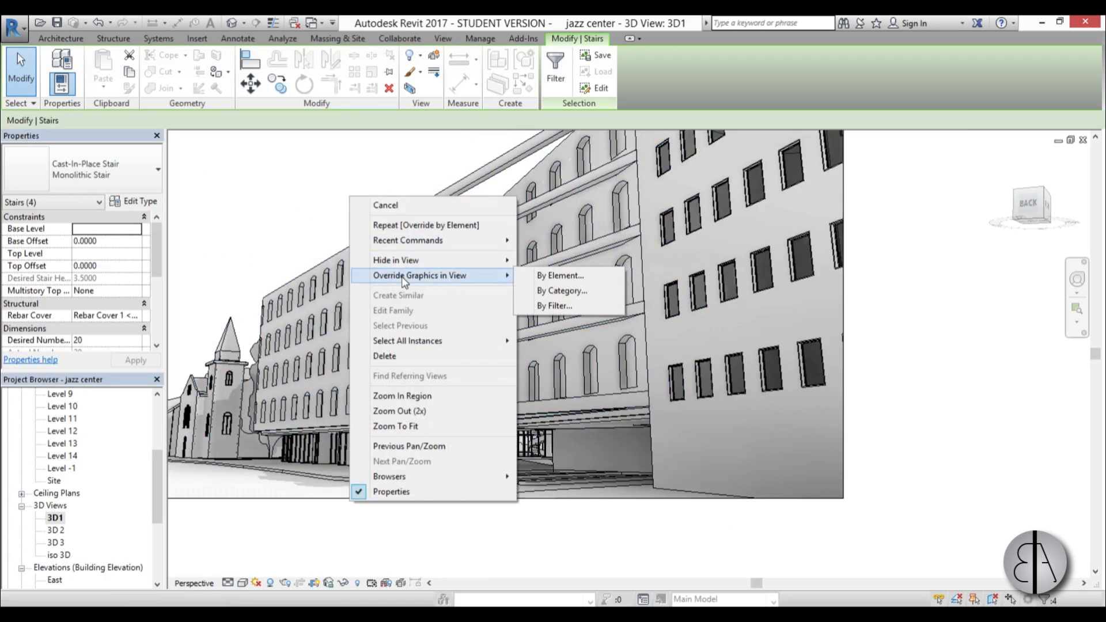
click(563, 275)
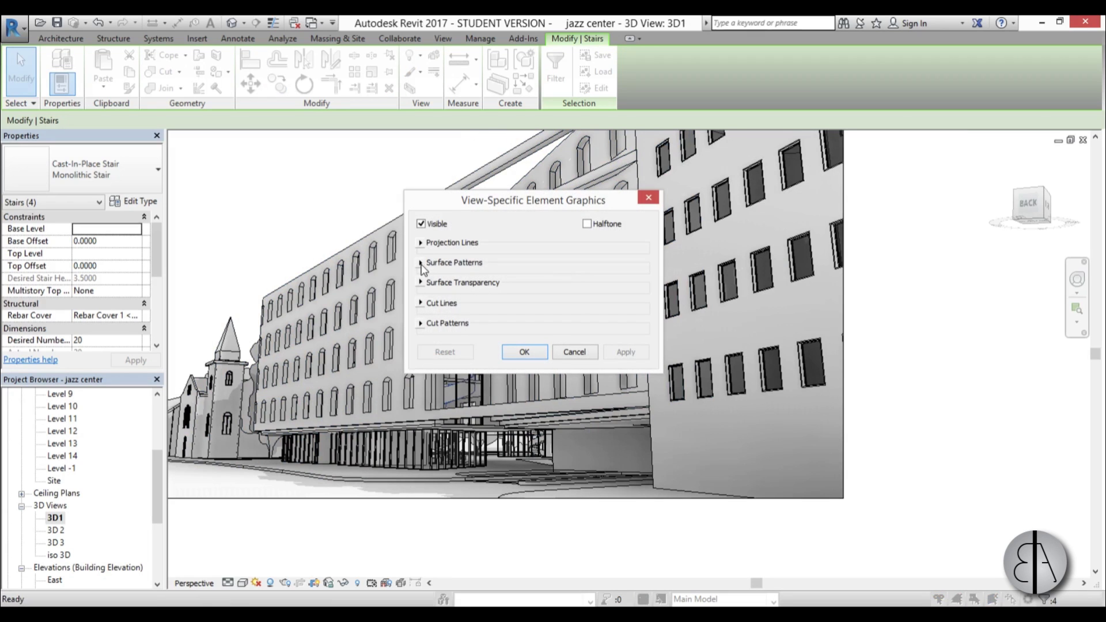
click(420, 263)
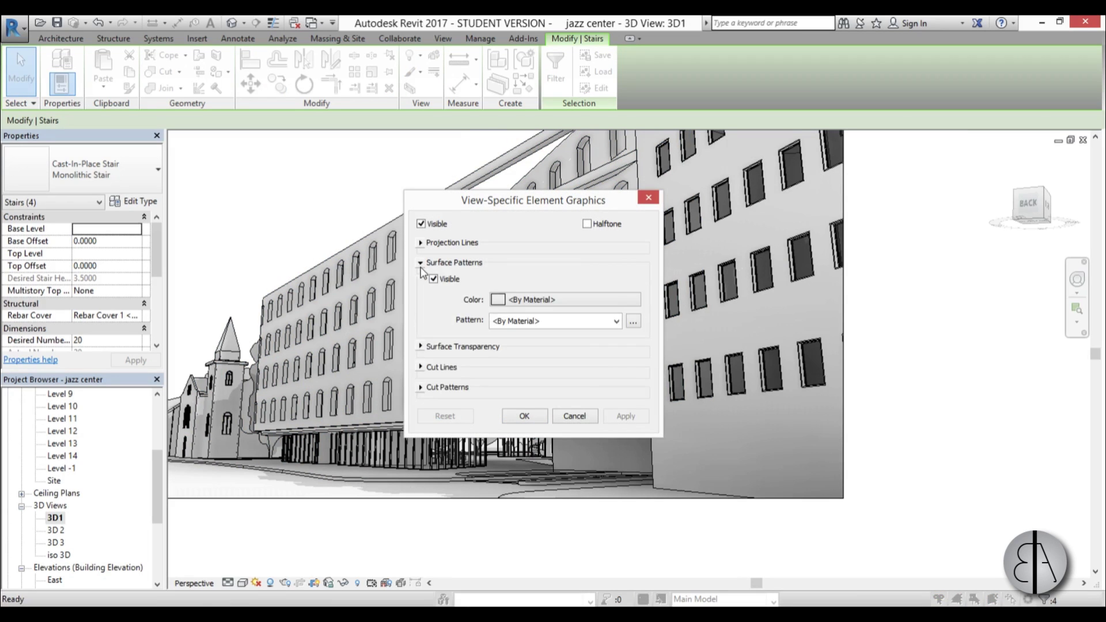
click(545, 298)
click(391, 233)
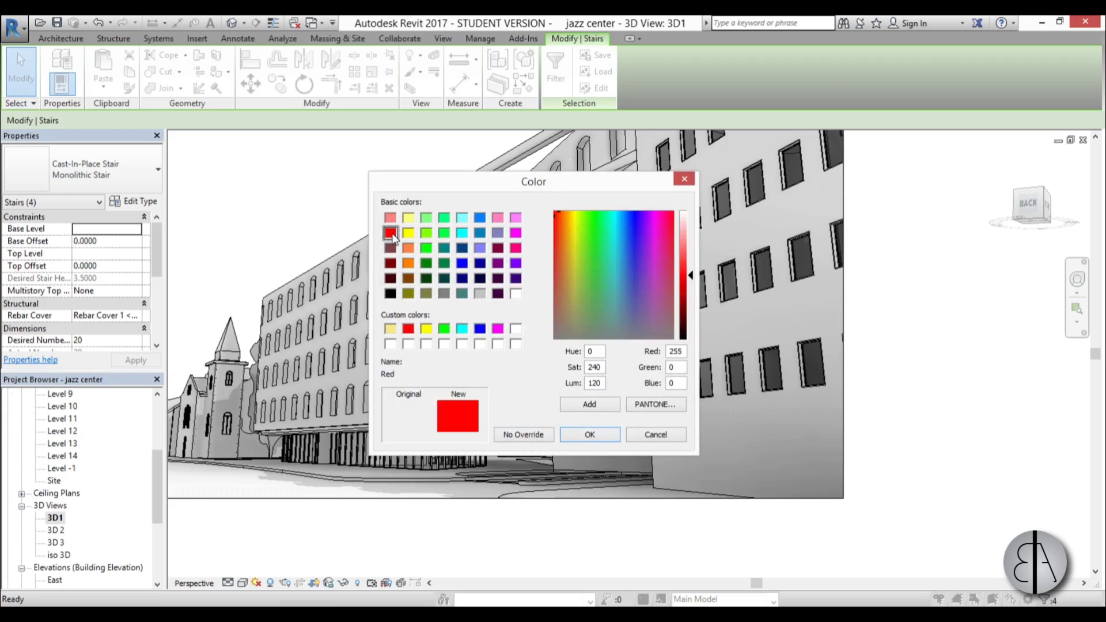
click(602, 434)
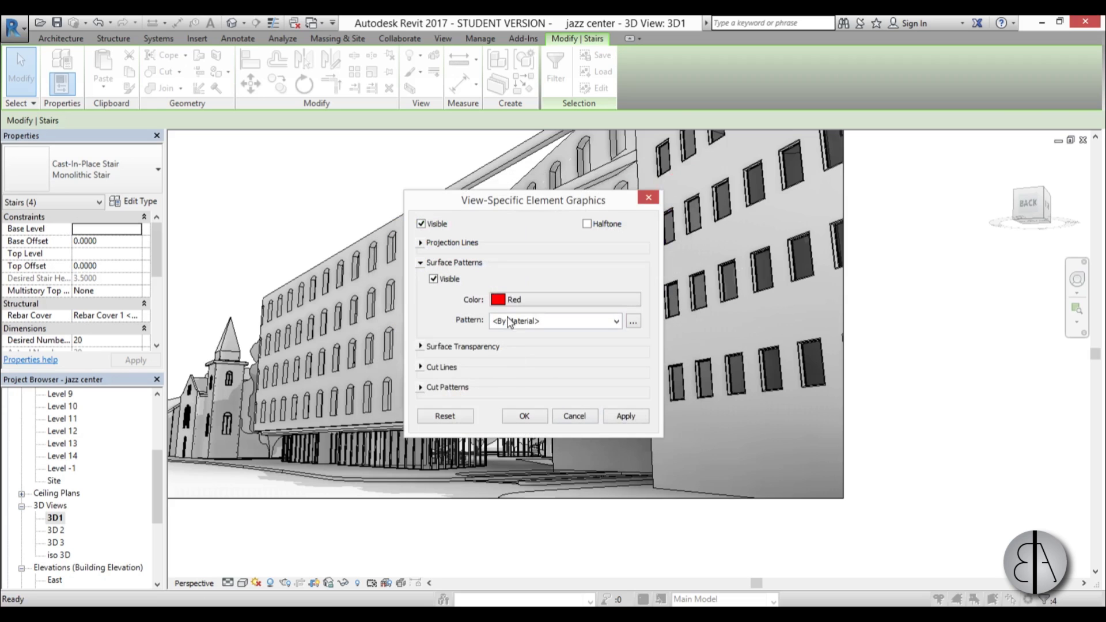
Step: Set the stairs' surface pattern to Solid fill, apply the graphics override and clear the selection
click(518, 321)
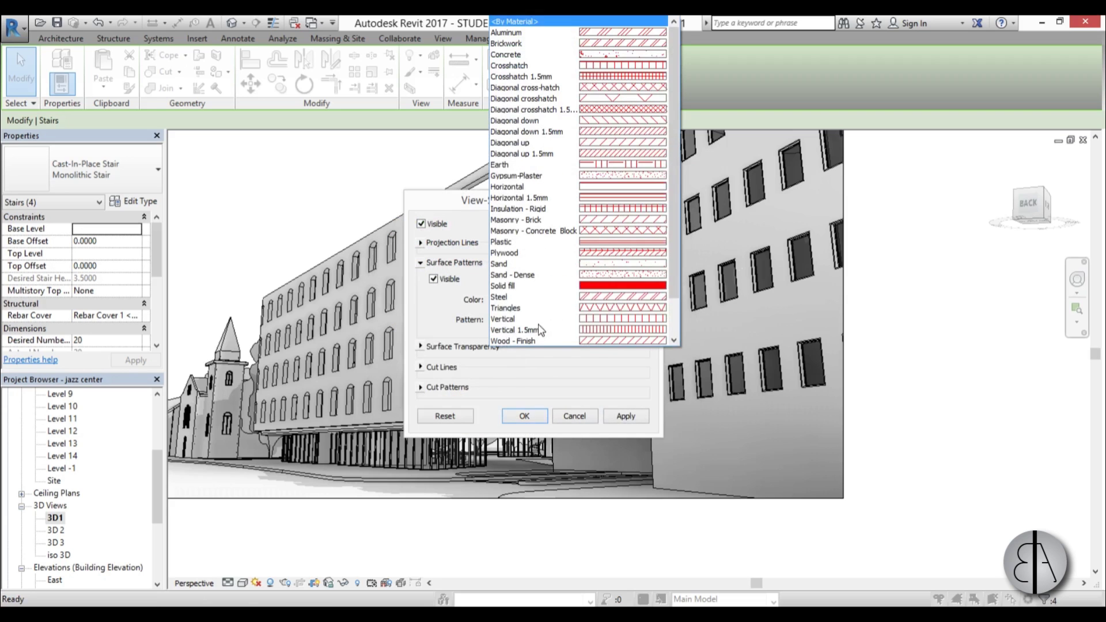
click(525, 288)
click(630, 418)
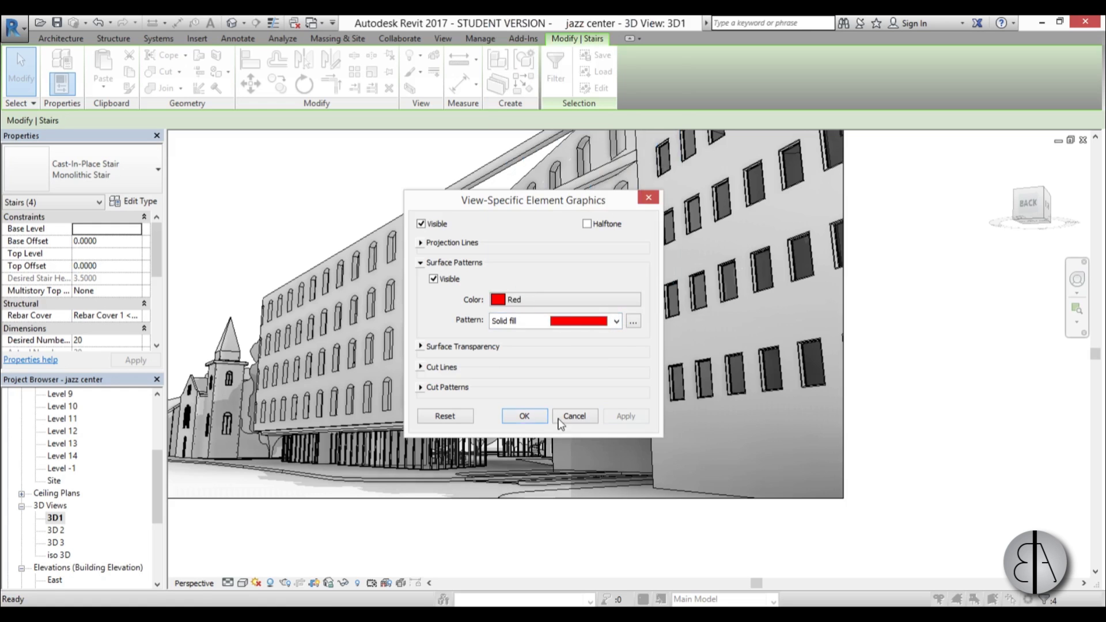
click(517, 417)
click(297, 183)
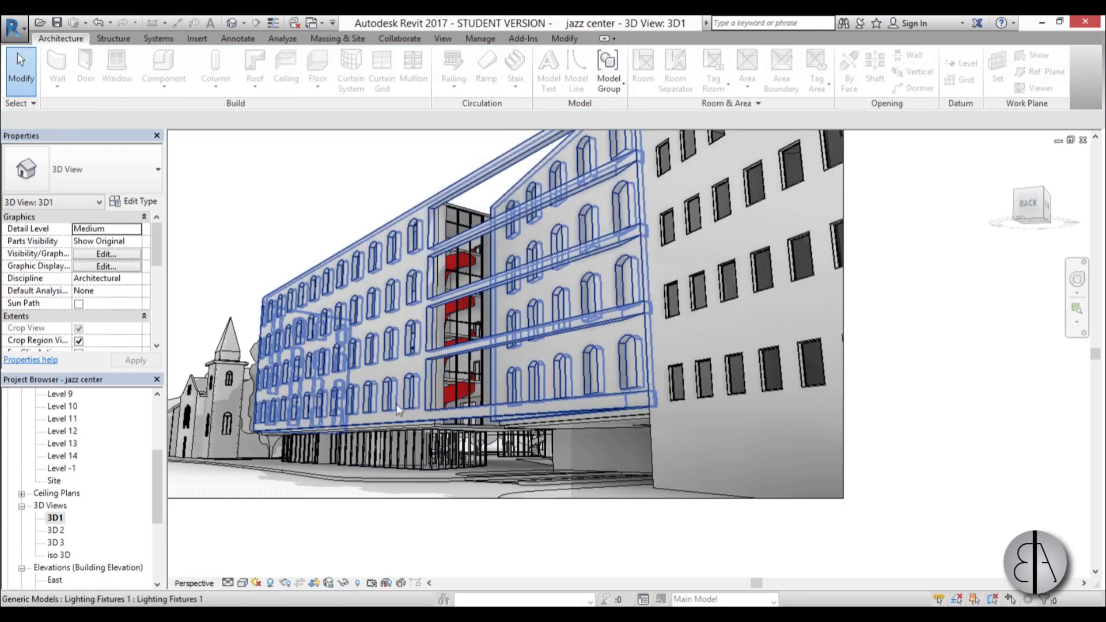
middle_drag(314, 216, 349, 292)
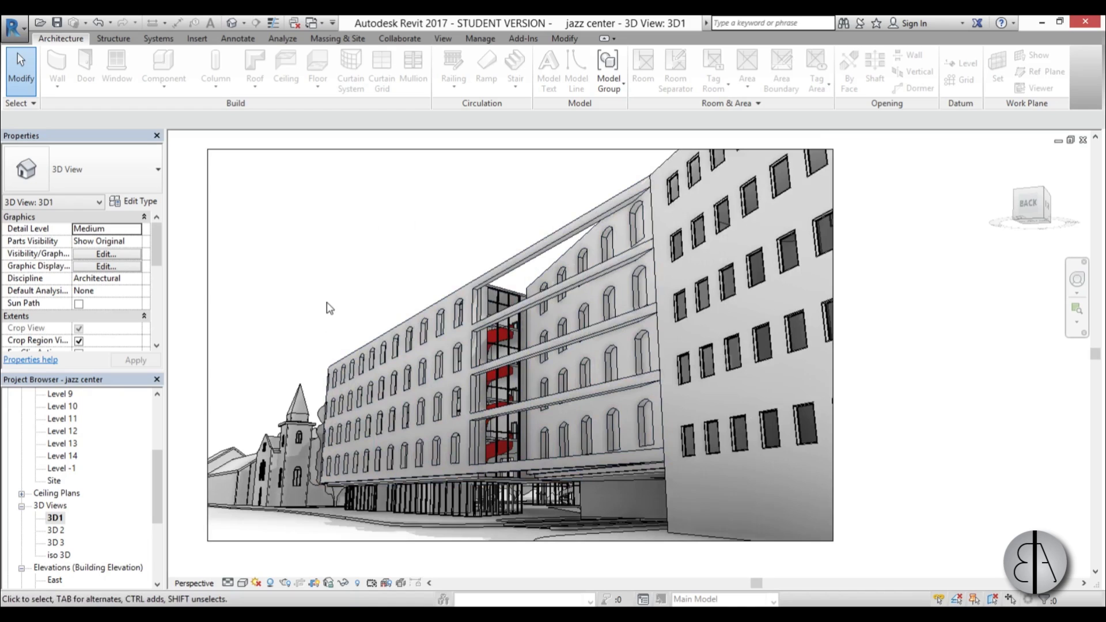
Step: Open the 3D 2 perspective view overlooking the courtyard and the church
double_click(59, 531)
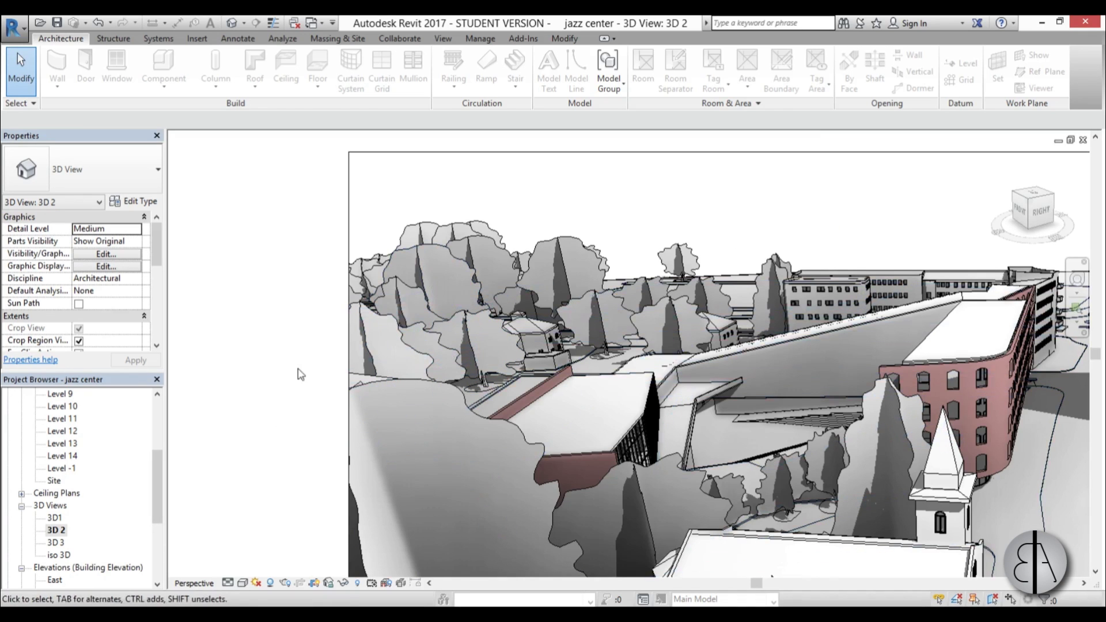
middle_drag(299, 374, 536, 358)
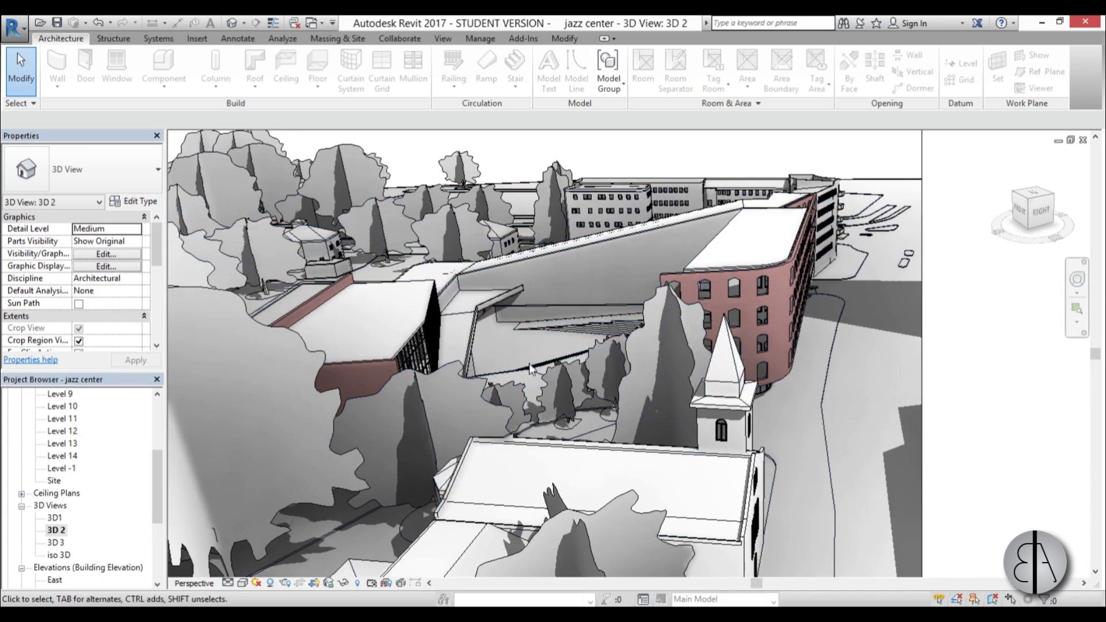
click(427, 337)
shift+middle_drag(427, 337, 451, 362)
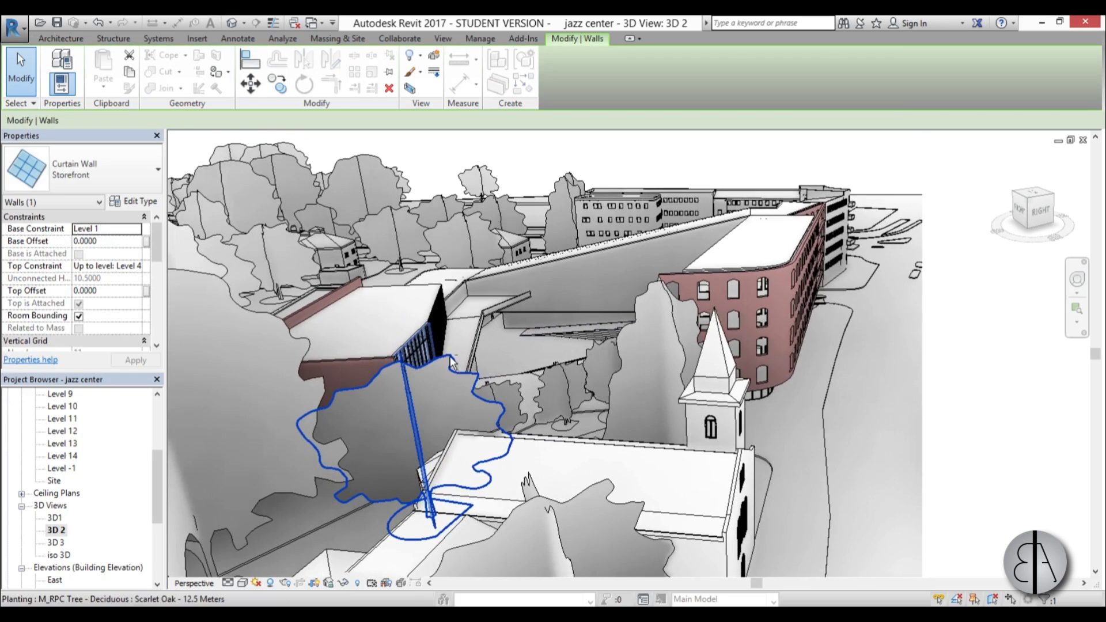
key(Escape)
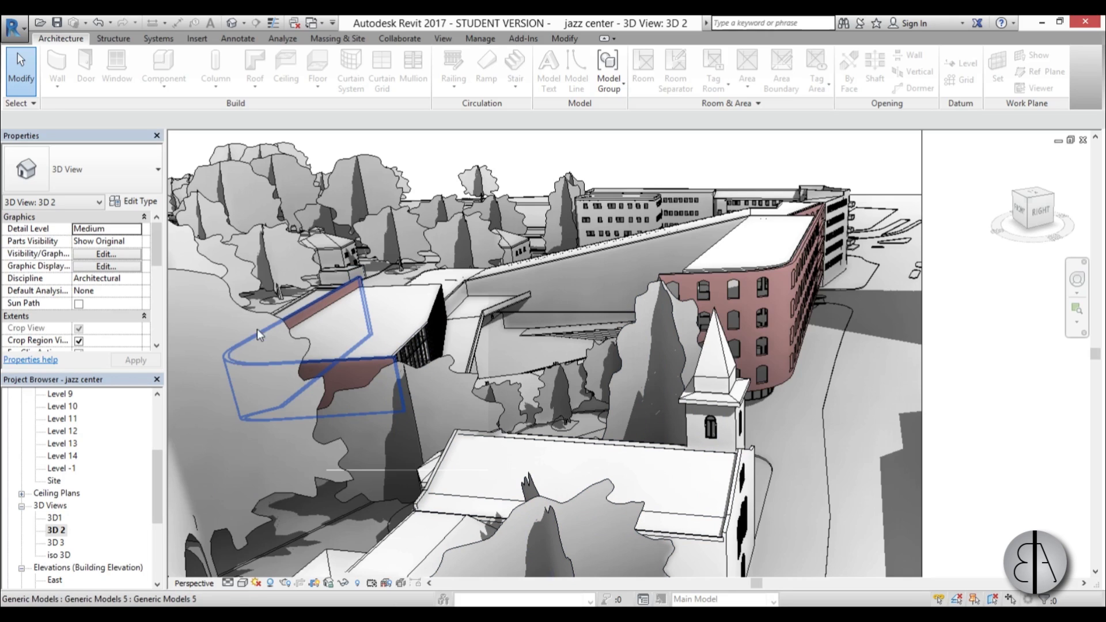
Step: Select the six deciduous trees that block the jazz center and its courtyard behind the church as one selection
click(336, 441)
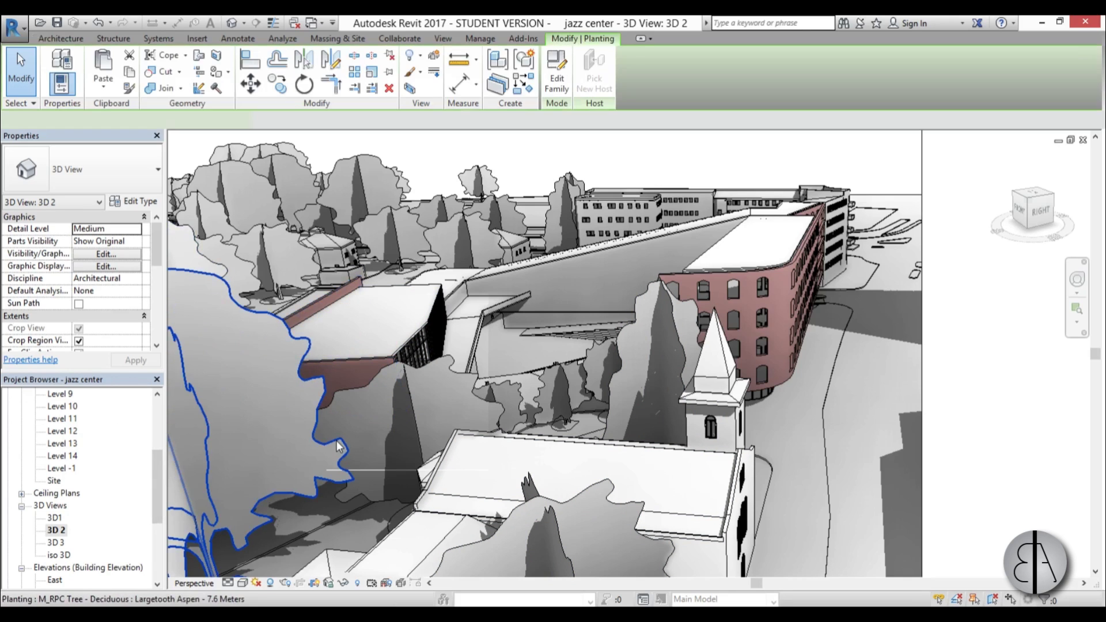
ctrl+click(360, 390)
ctrl+click(503, 387)
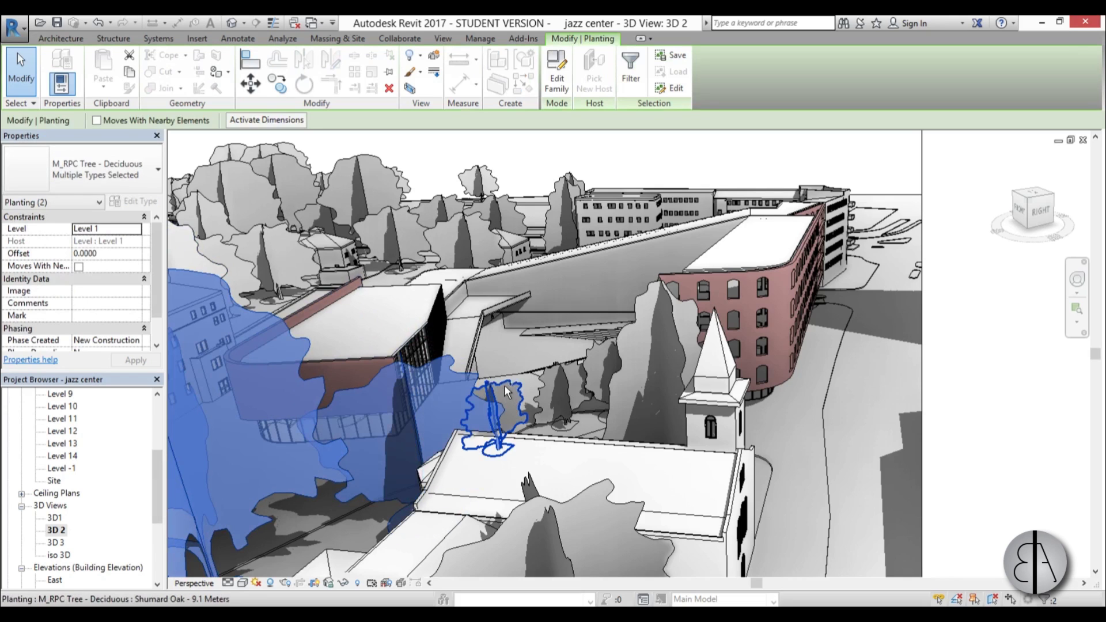
ctrl+click(553, 385)
ctrl+click(583, 371)
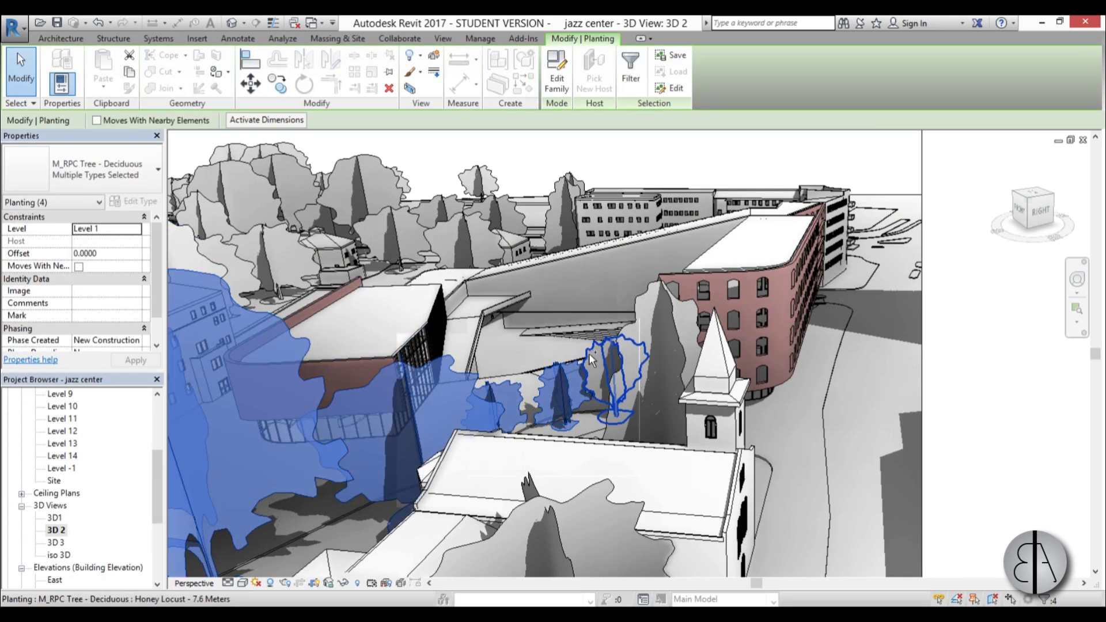
ctrl+click(628, 331)
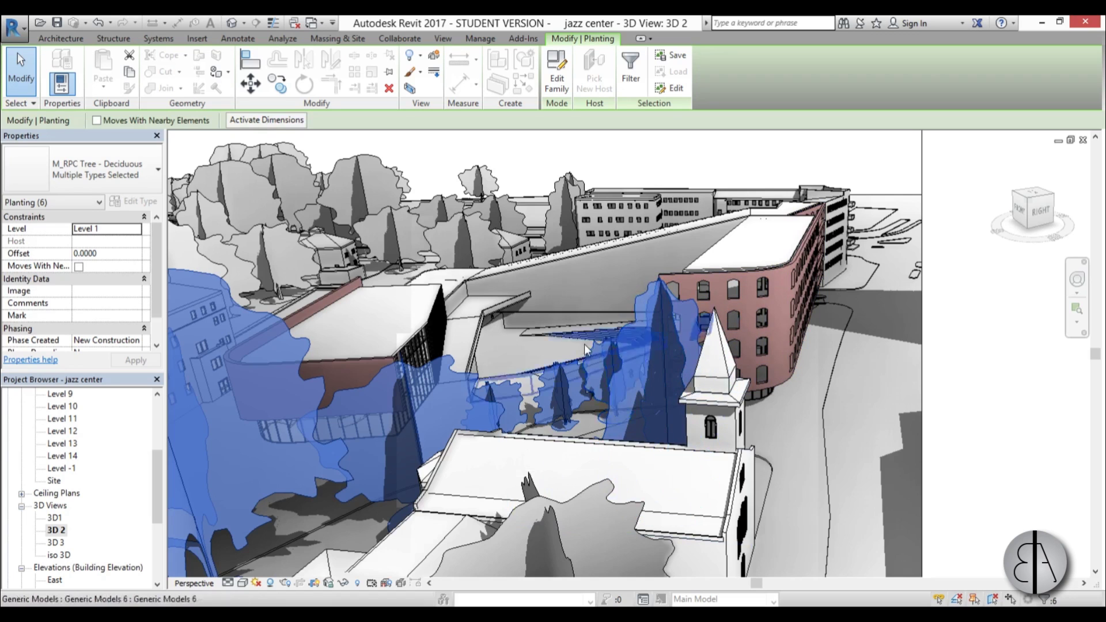
Step: Override the selected trees' graphics by element in this view with a surface transparency of 40, then clear the selection
middle_drag(382, 334, 427, 321)
right_click(427, 320)
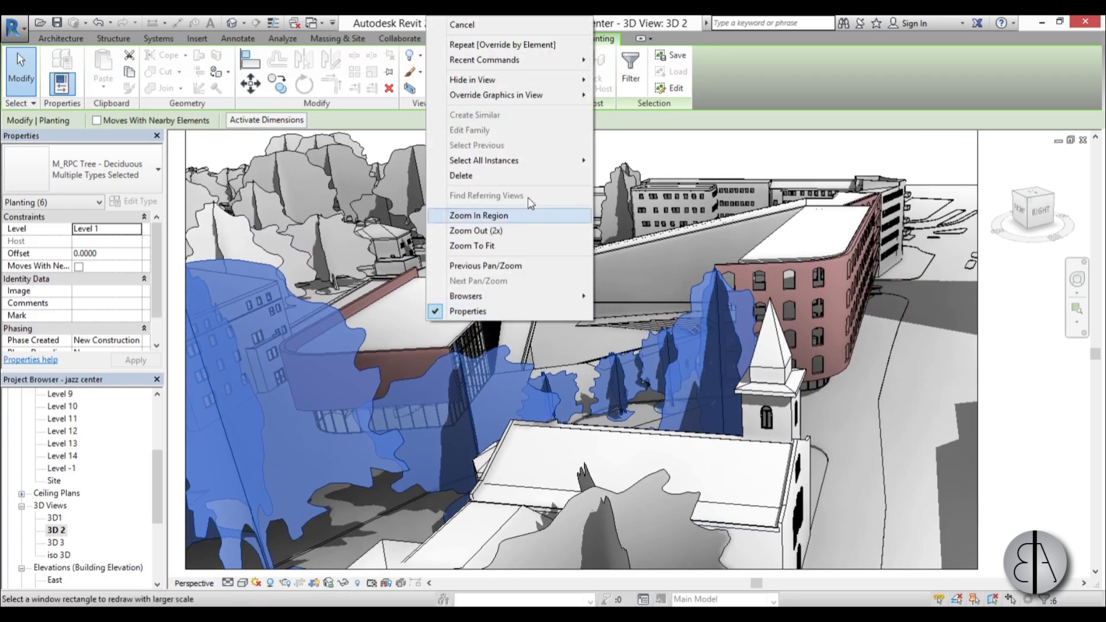
mouse_move(538, 92)
click(630, 95)
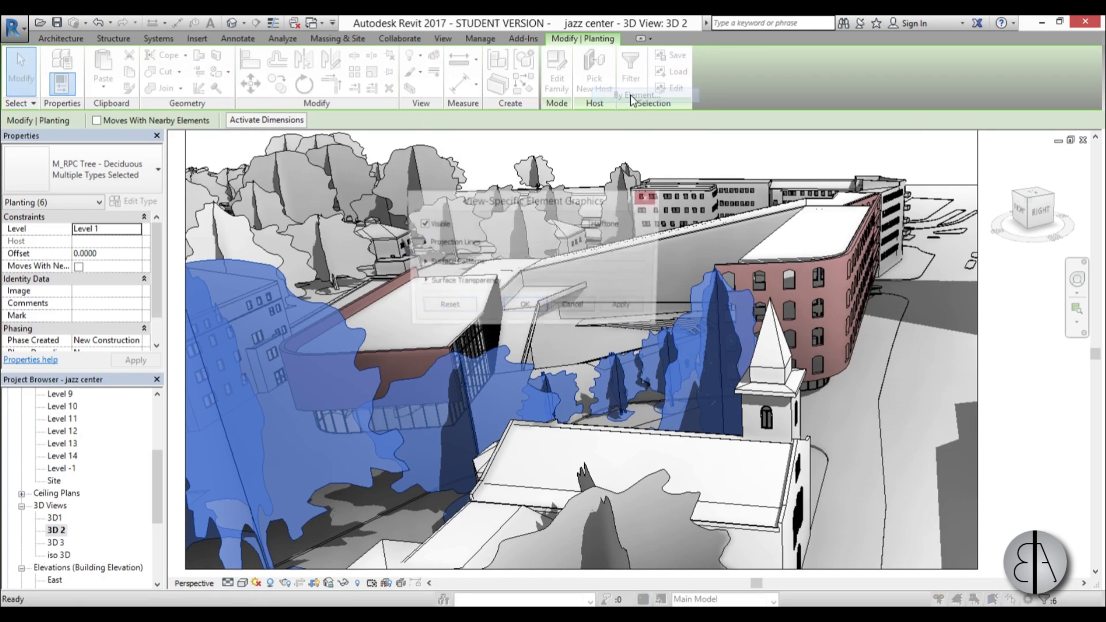
click(423, 283)
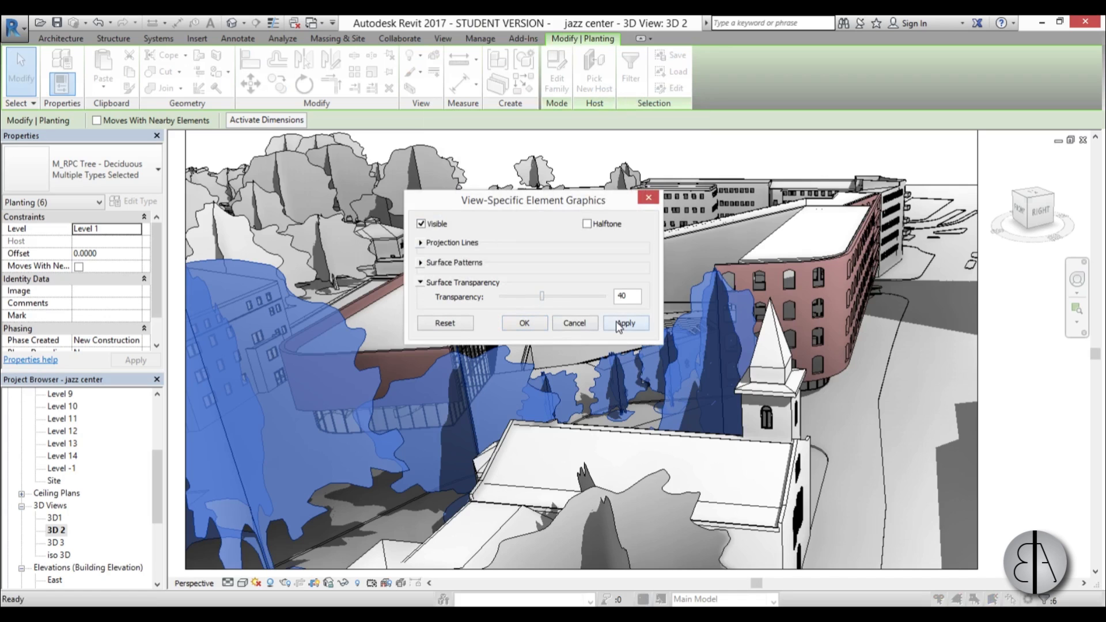
click(624, 324)
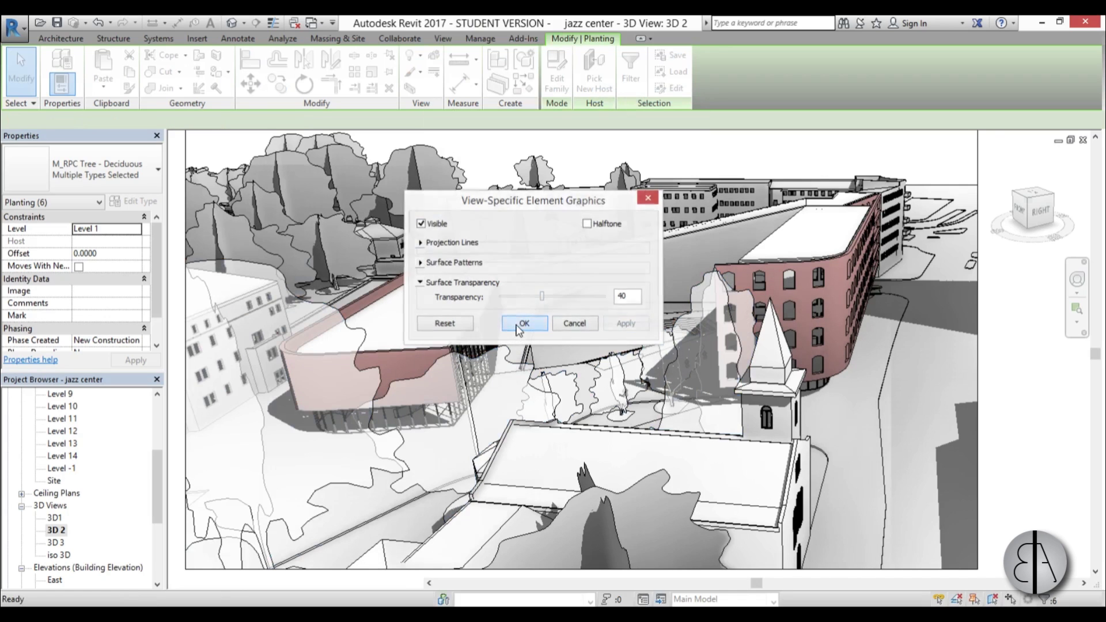
click(511, 329)
key(Escape)
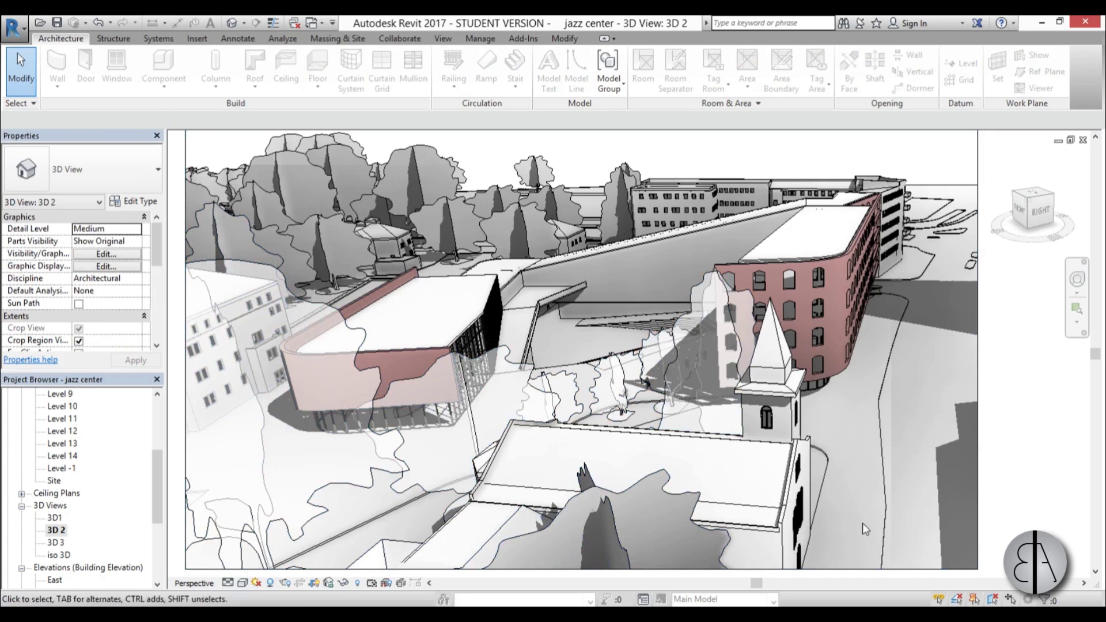
scroll(346, 398, up, 2)
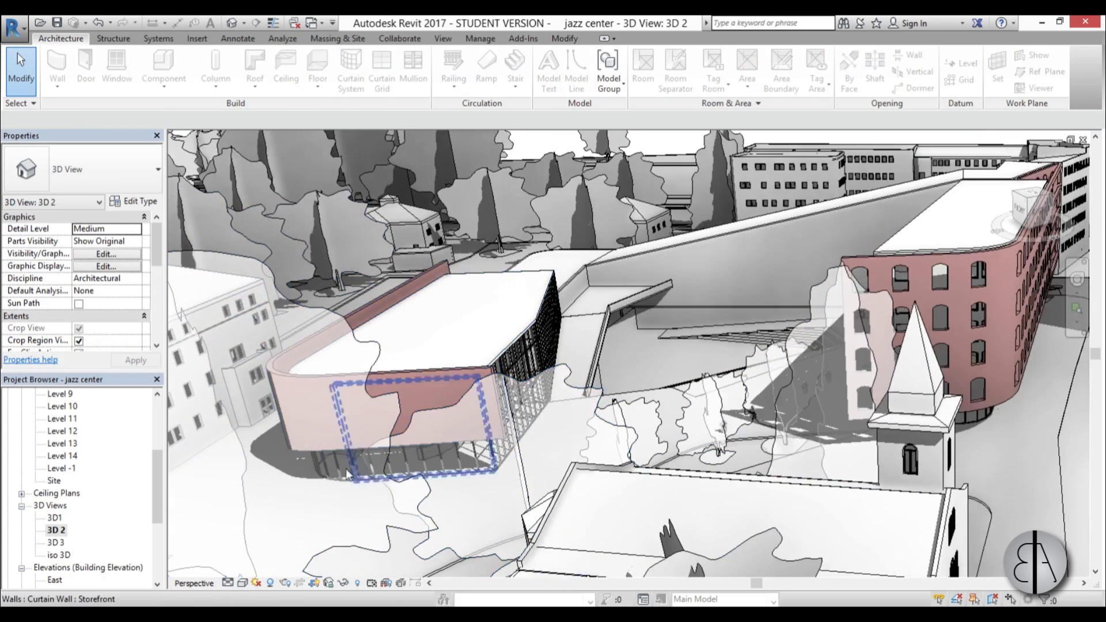
scroll(346, 473, down, 3)
middle_drag(464, 518, 363, 441)
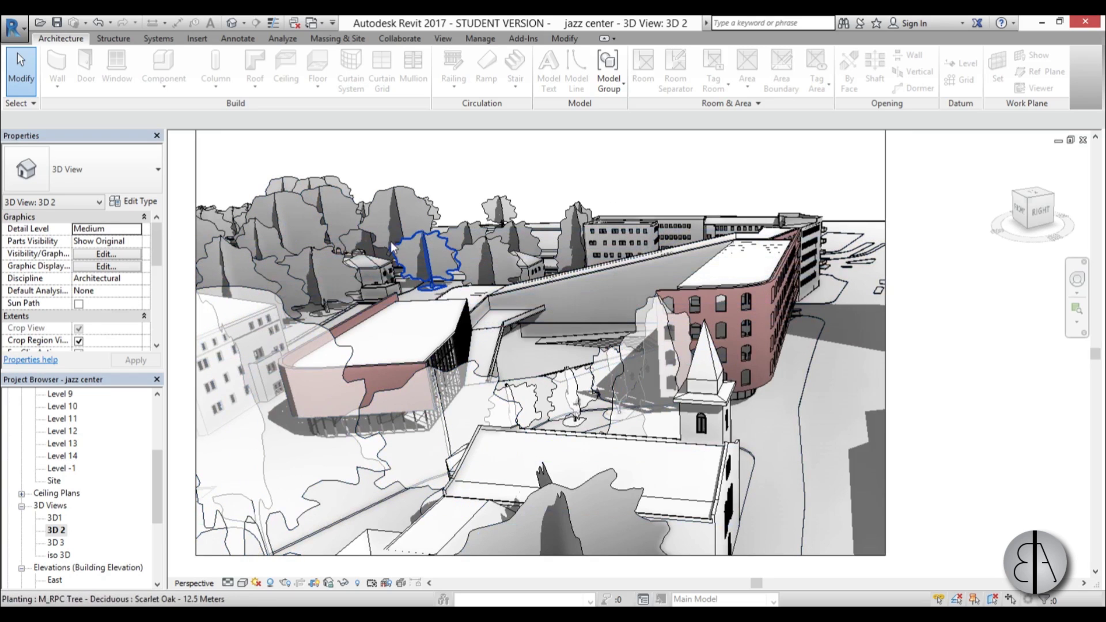
Step: Open the 3D 3 perspective view and select the three deciduous trees standing in front of the glazed building and courtyard
double_click(63, 542)
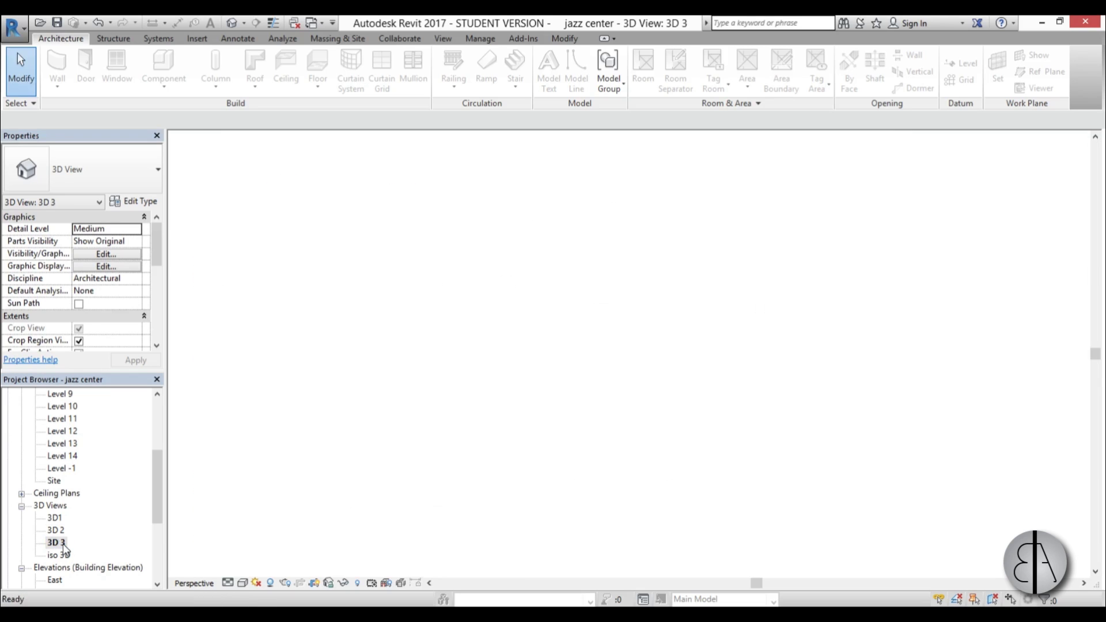
scroll(484, 323, down, 5)
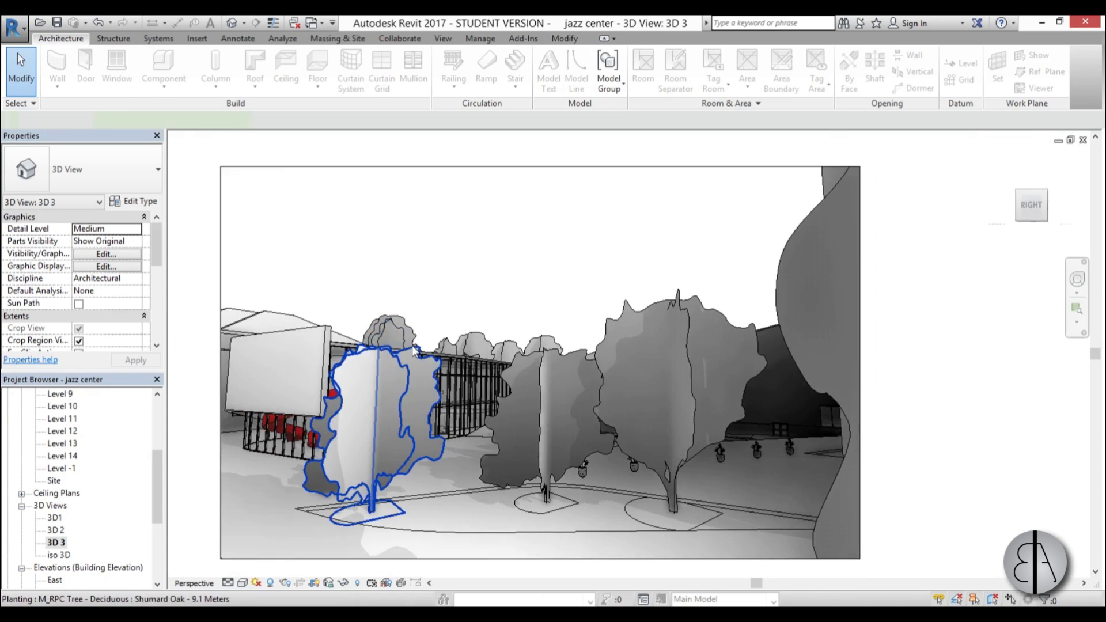
click(414, 351)
ctrl+click(555, 357)
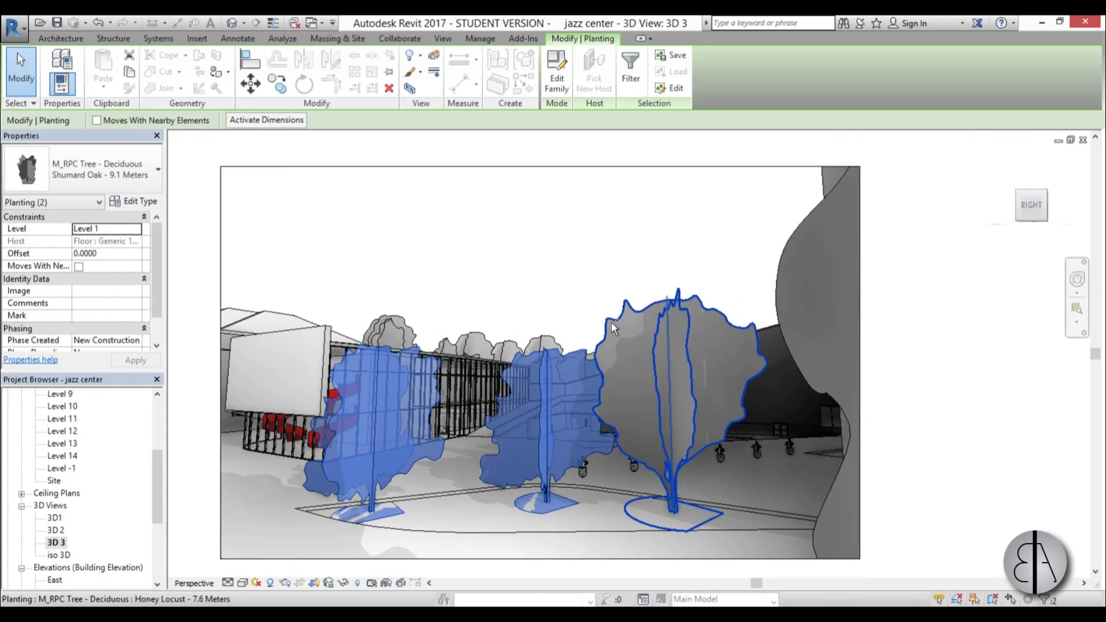
ctrl+click(715, 322)
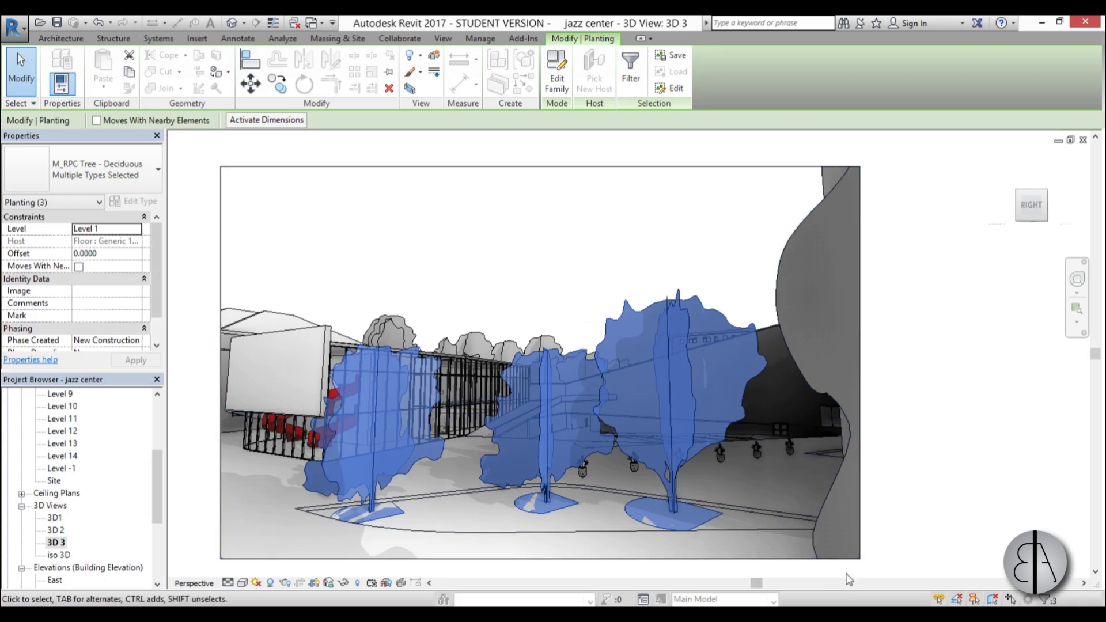
Step: Override the three selected trees' graphics by element with a surface transparency of 20, then clear the selection
scroll(367, 300, up, 3)
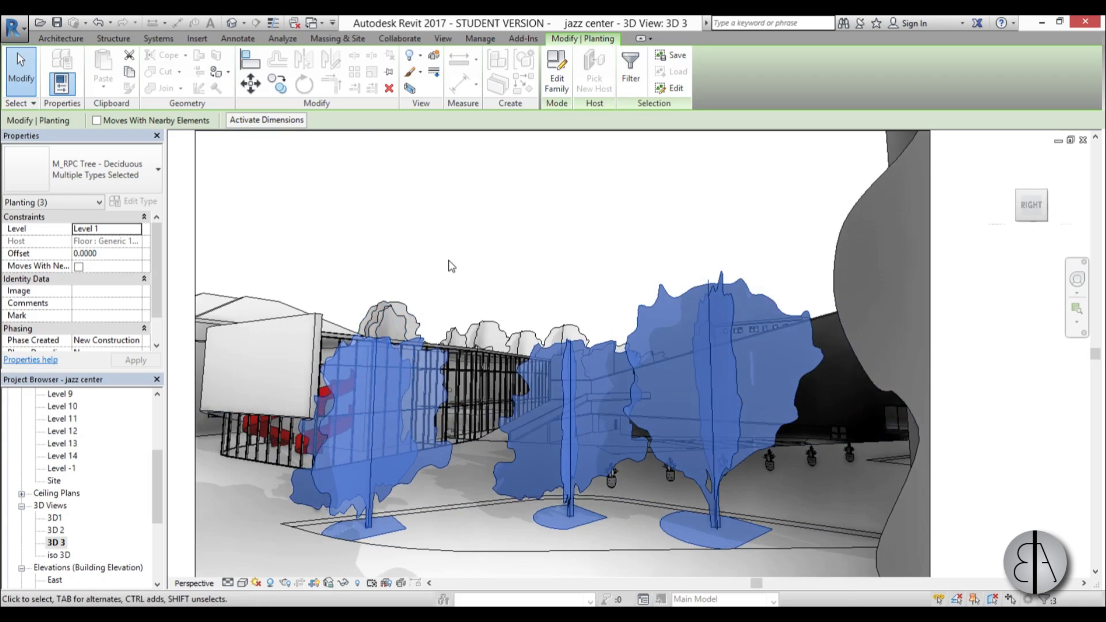
right_click(449, 263)
mouse_move(589, 341)
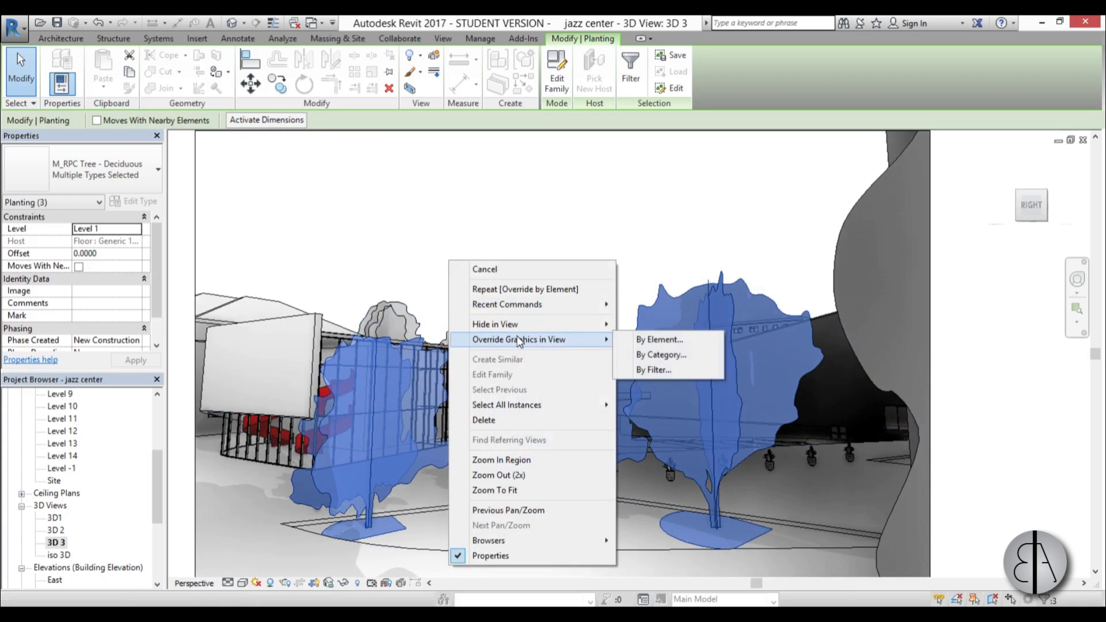
click(640, 341)
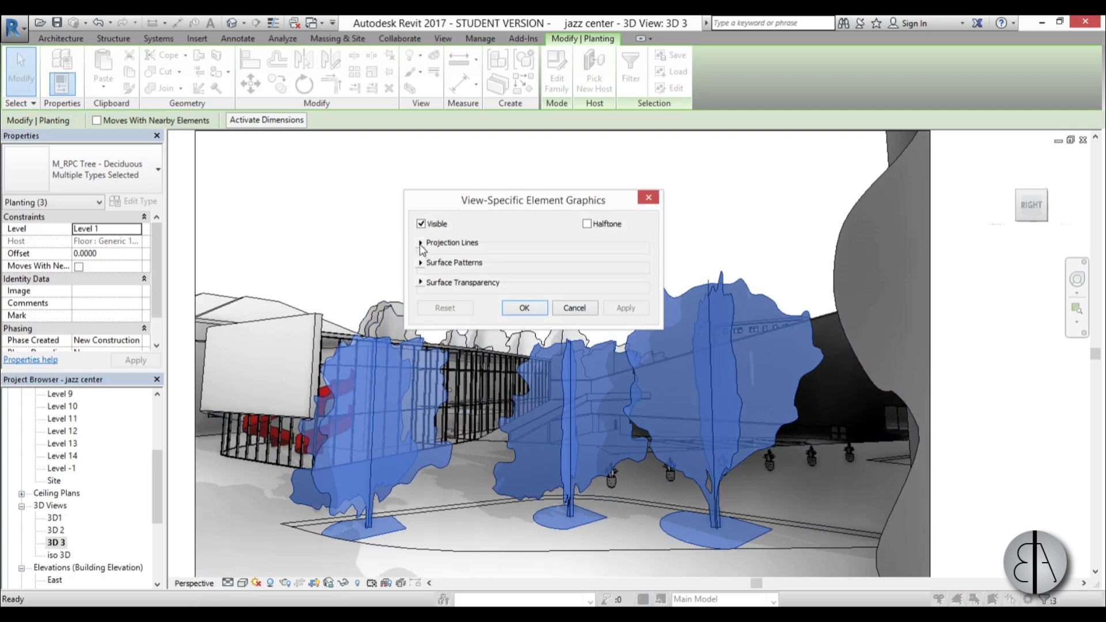
click(421, 282)
click(553, 299)
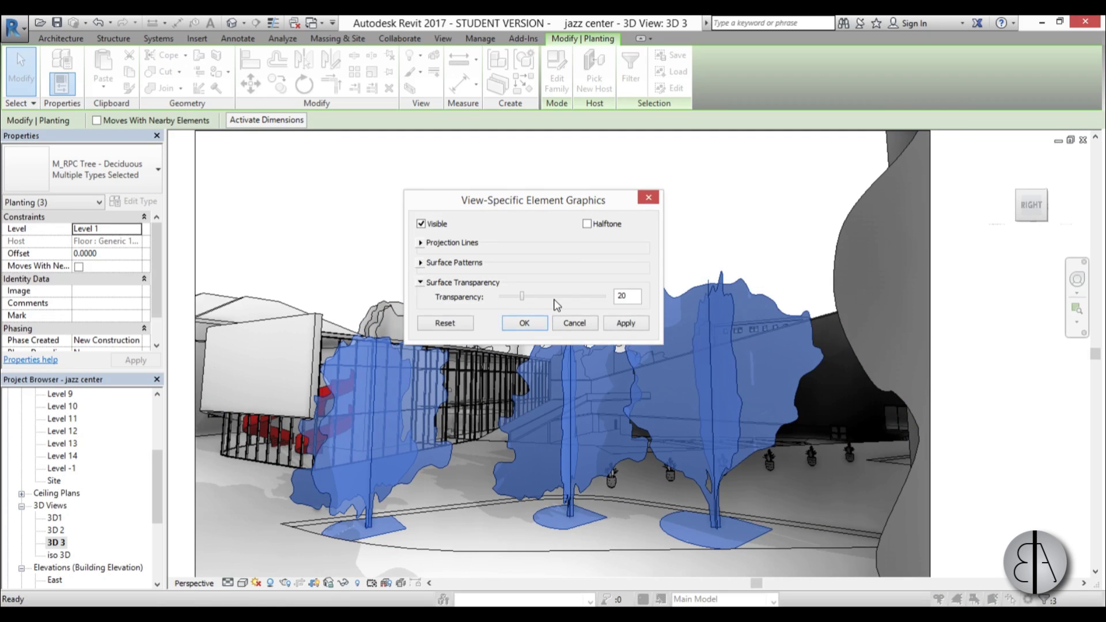
click(618, 323)
click(523, 323)
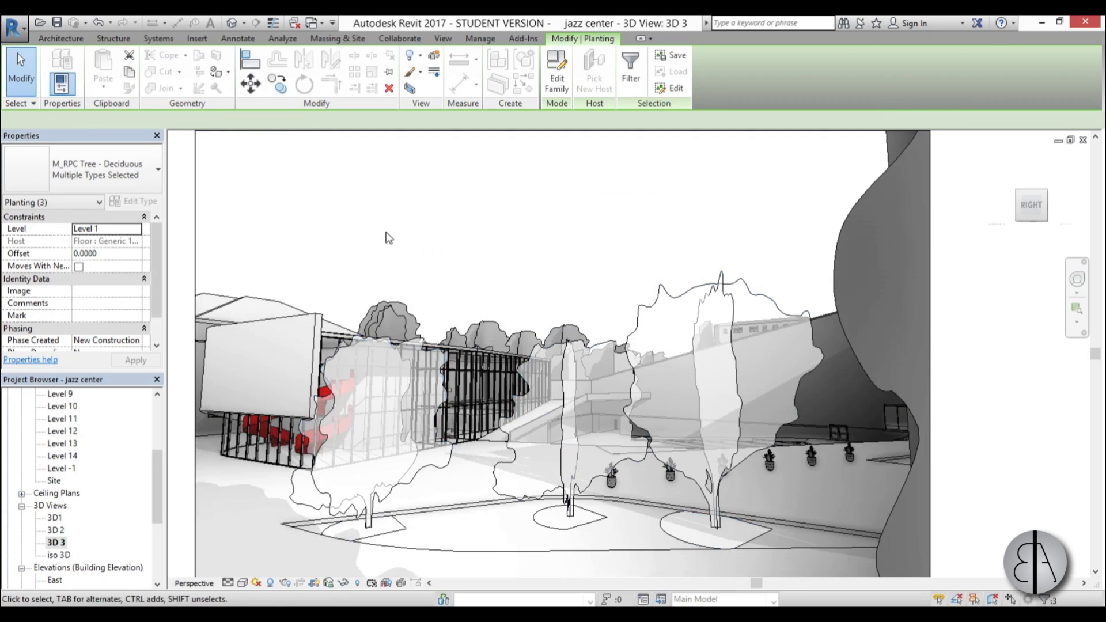
click(435, 258)
scroll(357, 415, up, 3)
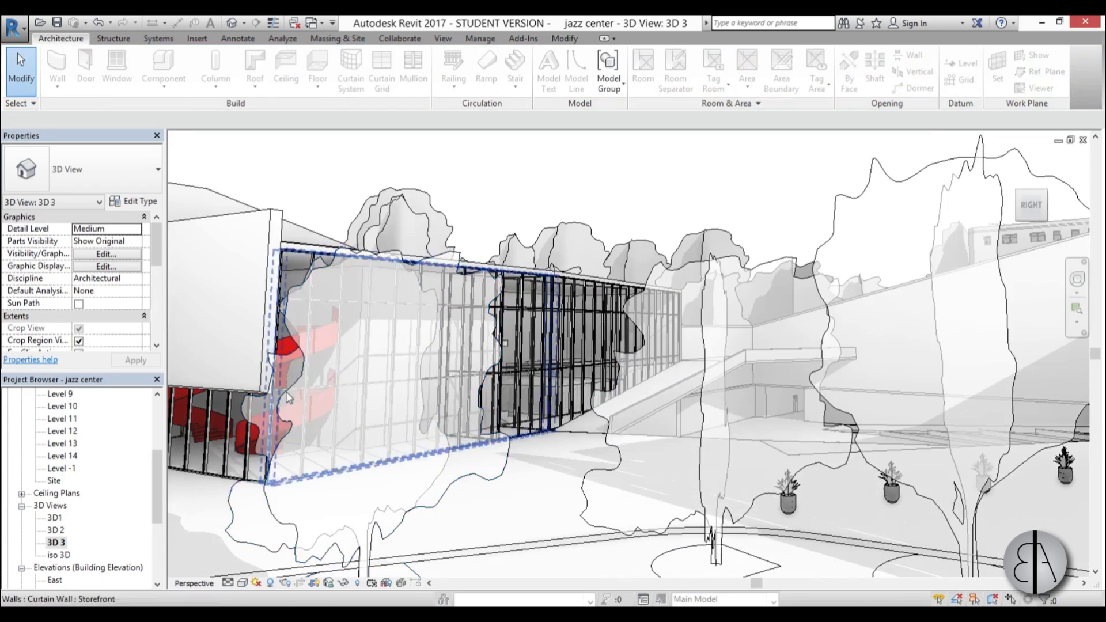
scroll(292, 343, up, 4)
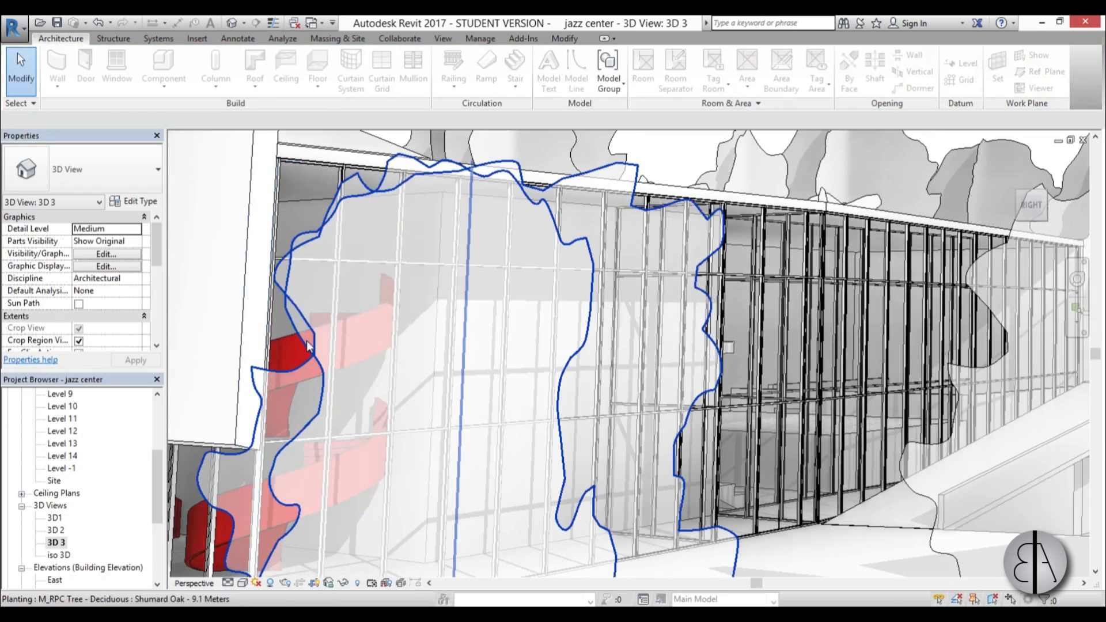
scroll(372, 432, down, 6)
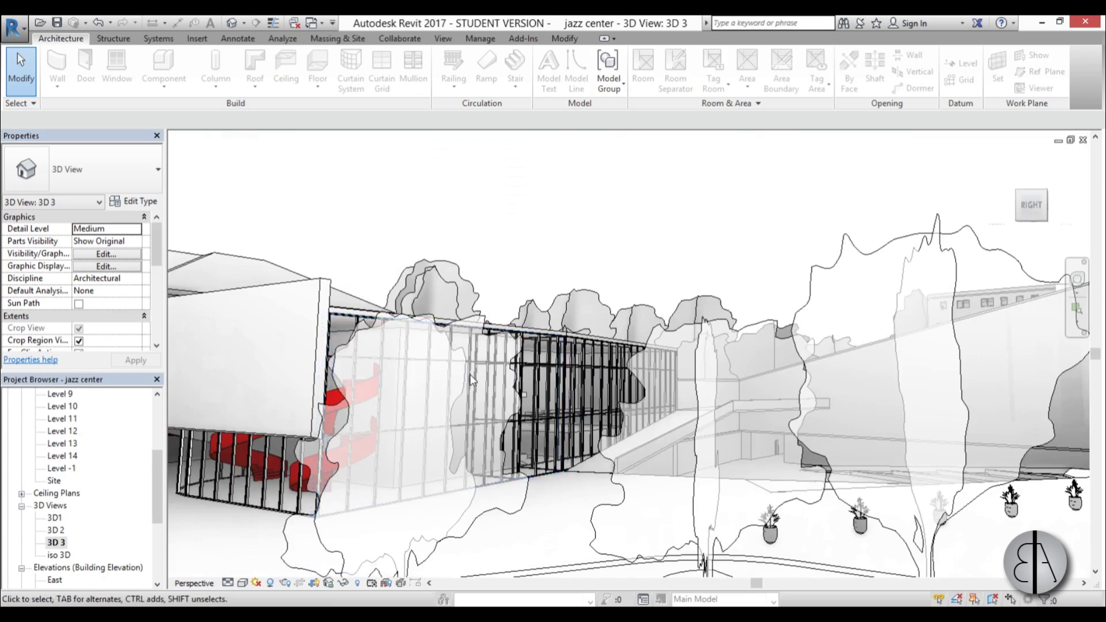
scroll(465, 397, up, 2)
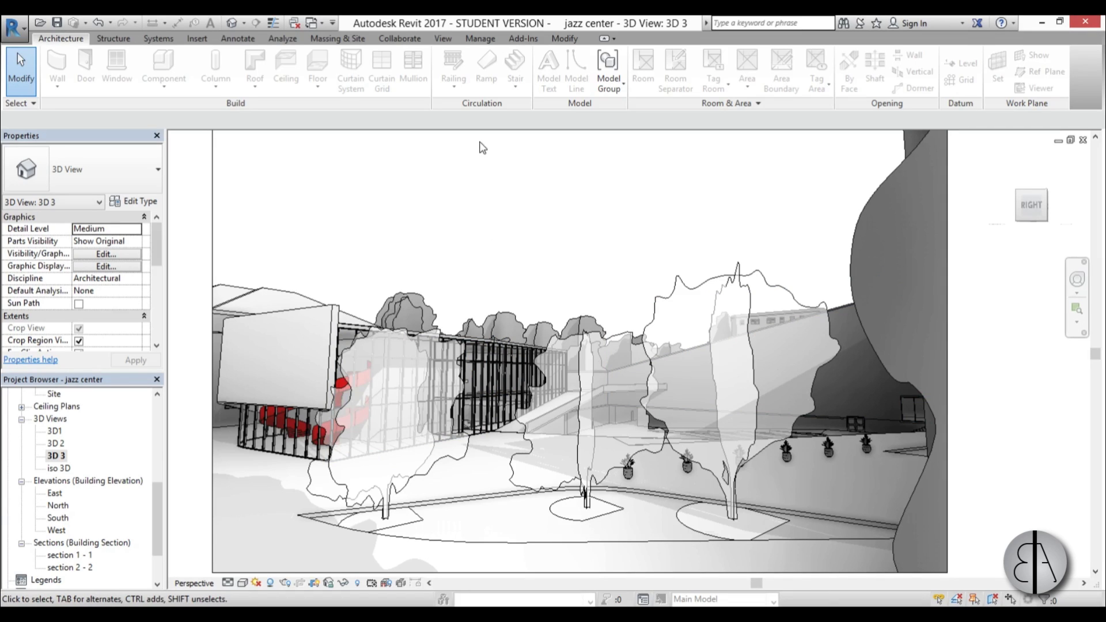
Step: Open the building section view section 1 - 1
drag(162, 494, 154, 520)
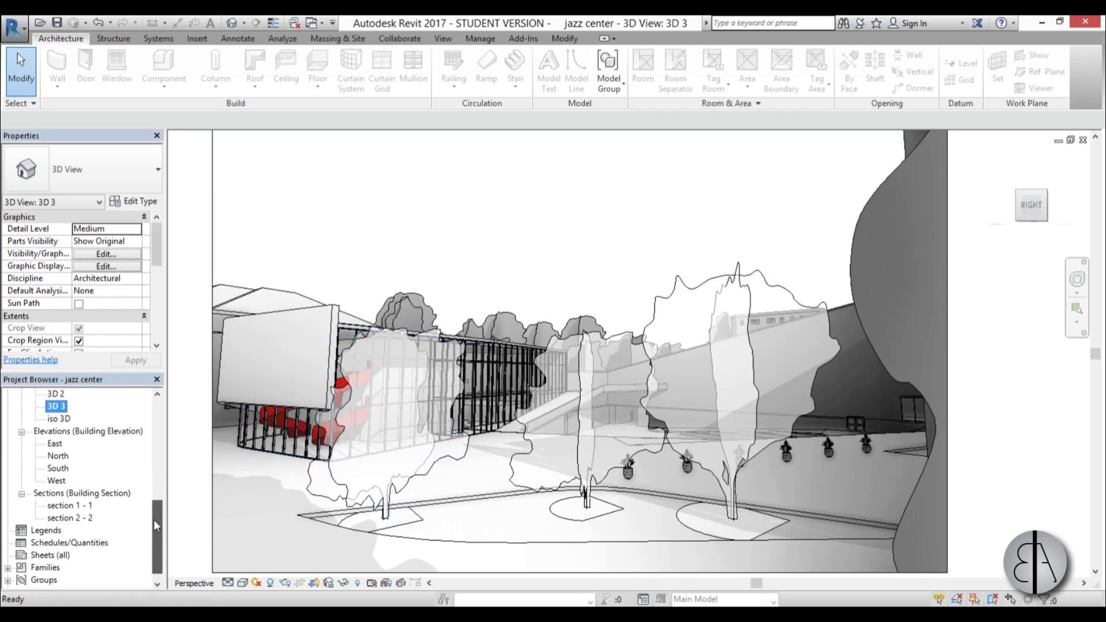
double_click(57, 509)
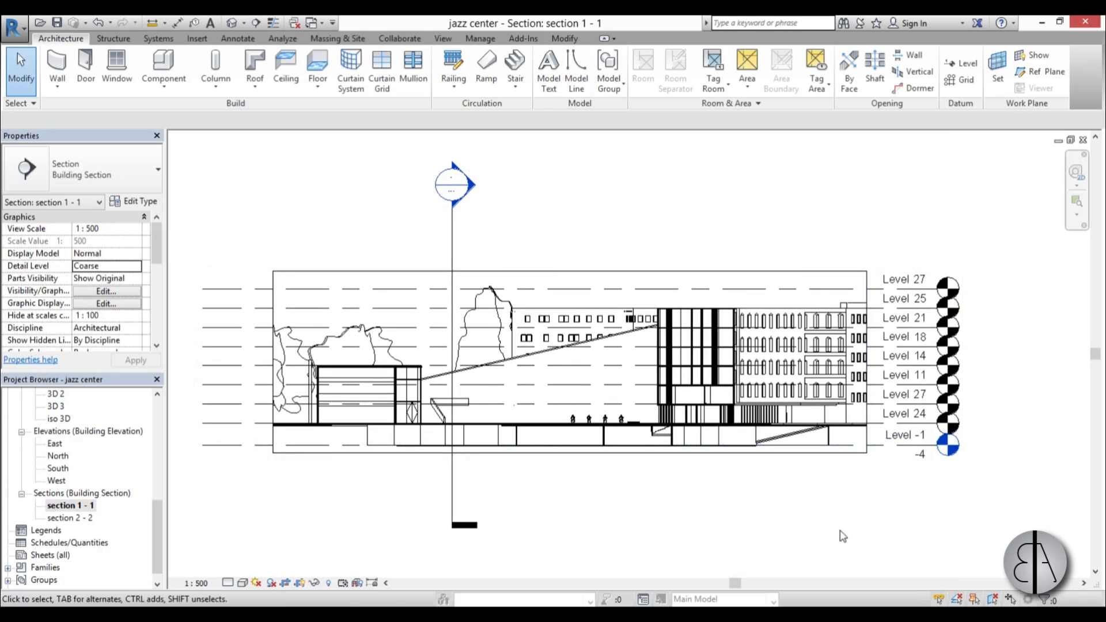
middle_drag(652, 522, 646, 500)
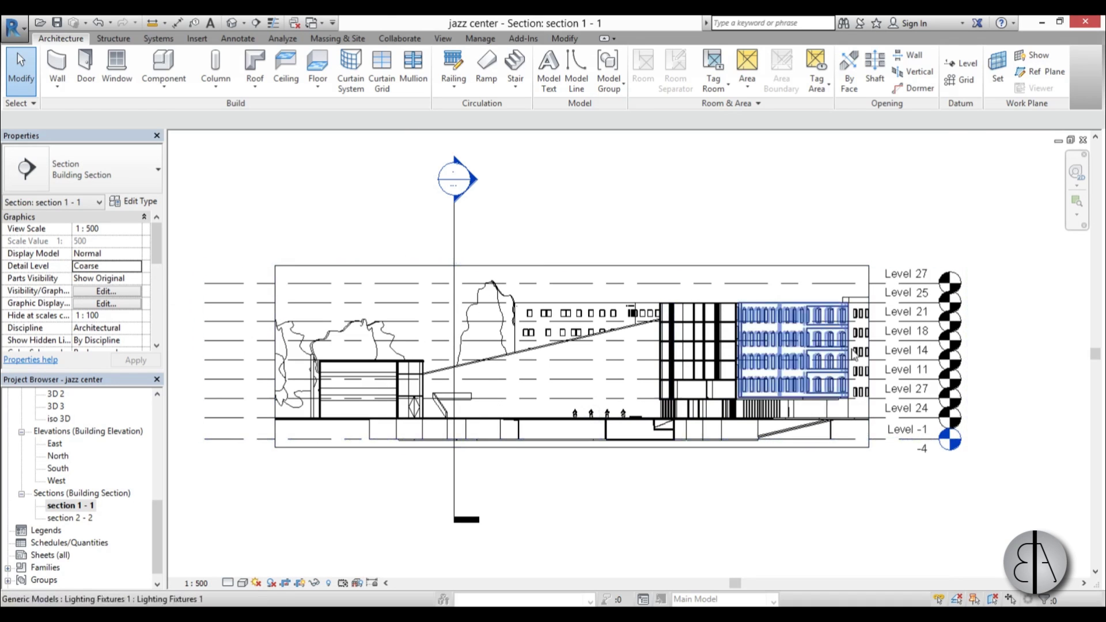
scroll(526, 498, up, 2)
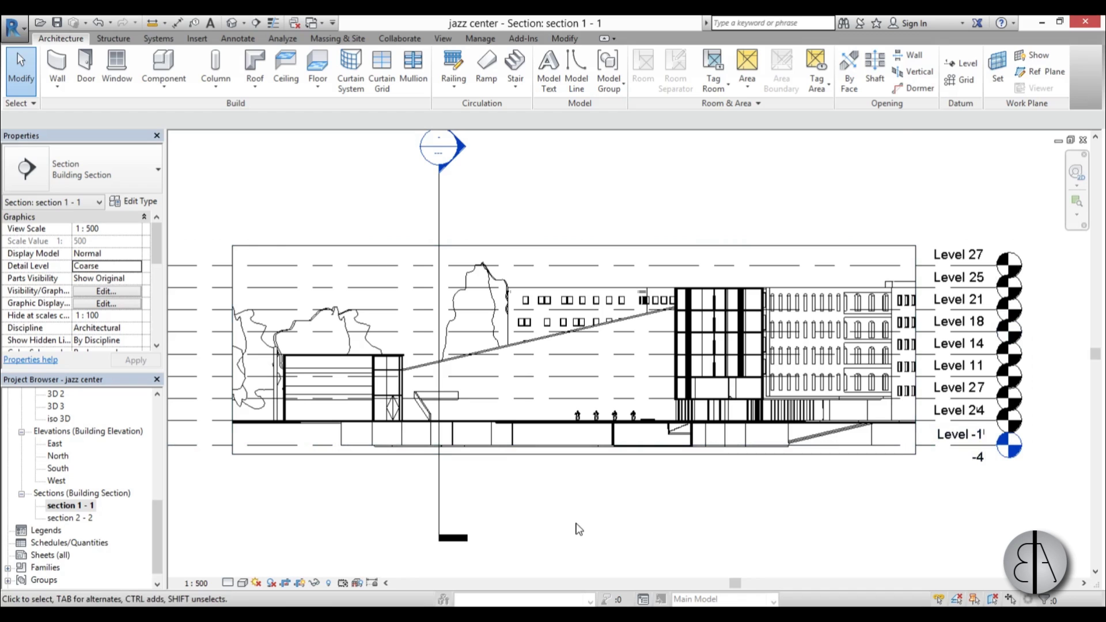
Step: Turn off the display of all annotation categories in the section through the Visibility/Graphic Overrides and apply it
key(v)
key(g)
drag(547, 137, 499, 137)
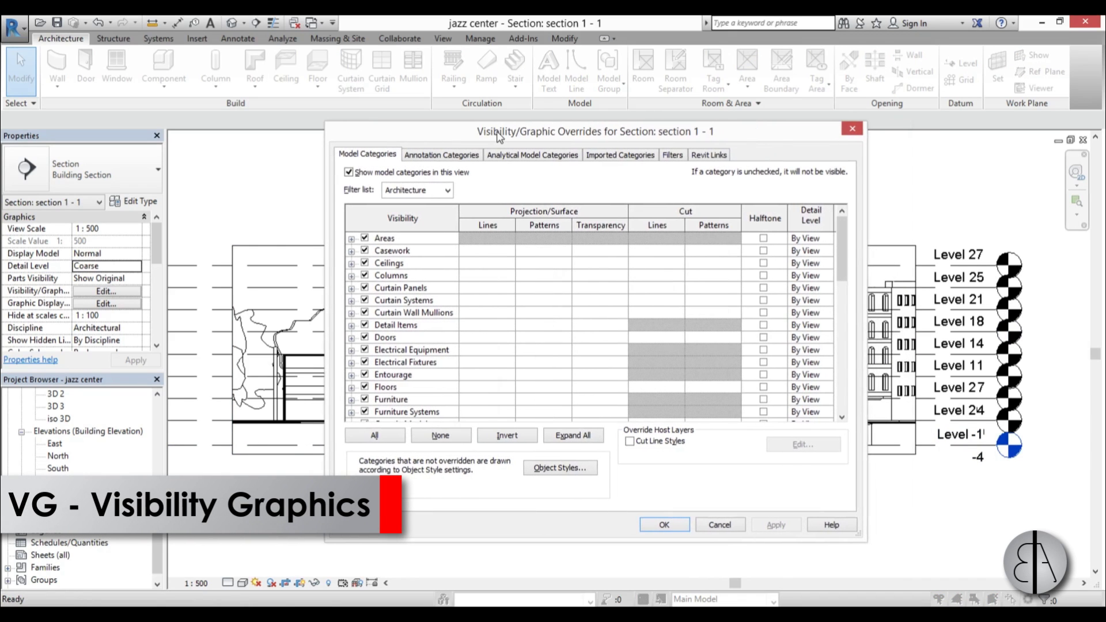
click(467, 155)
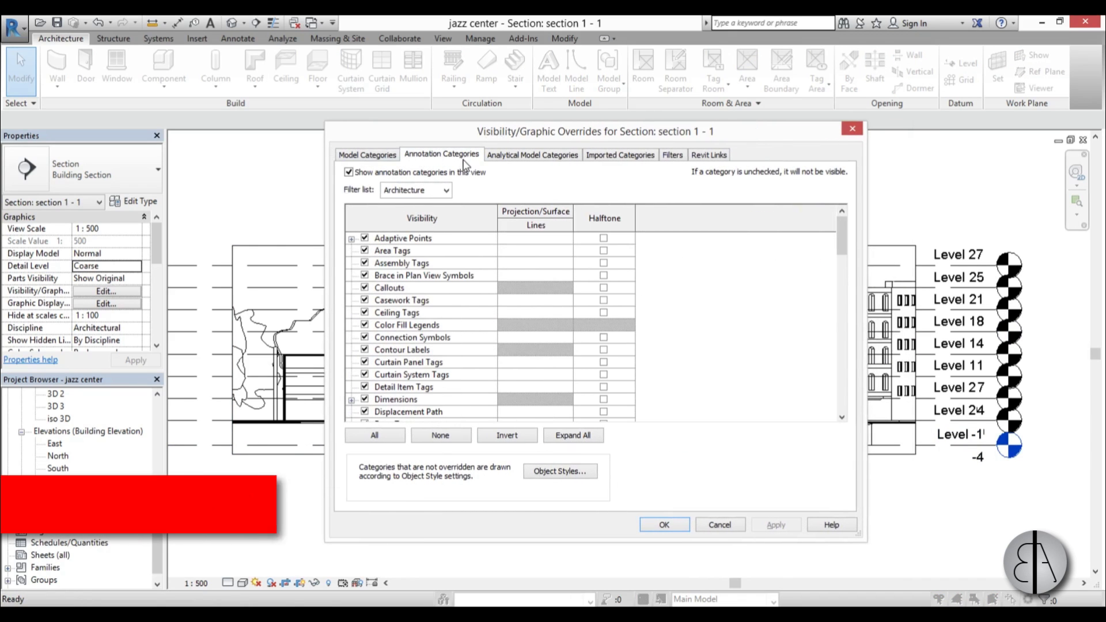
click(362, 174)
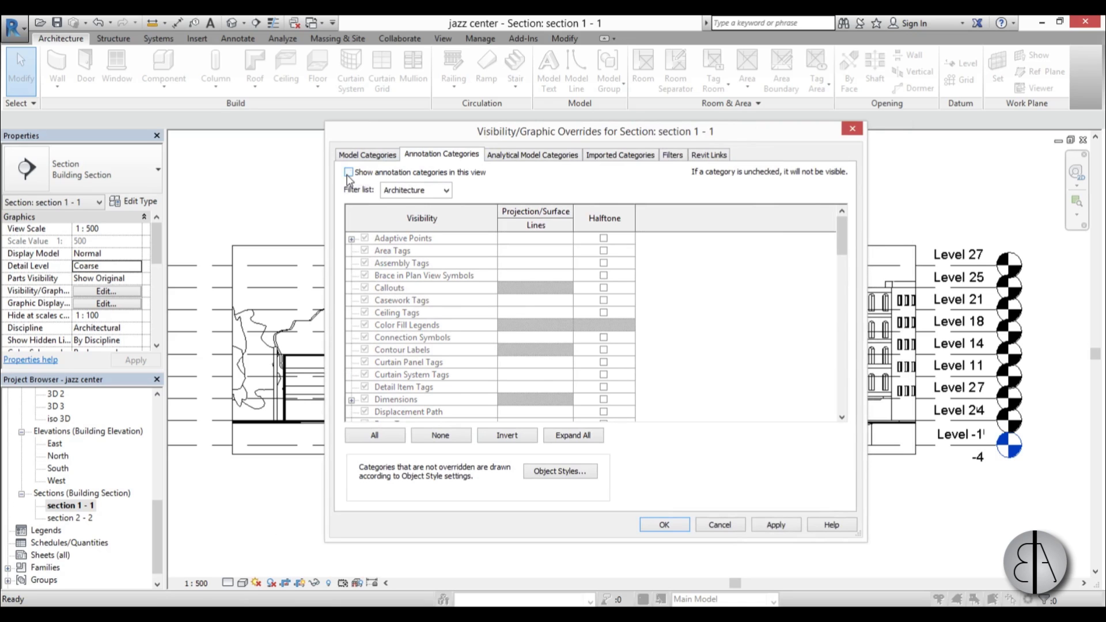
click(796, 527)
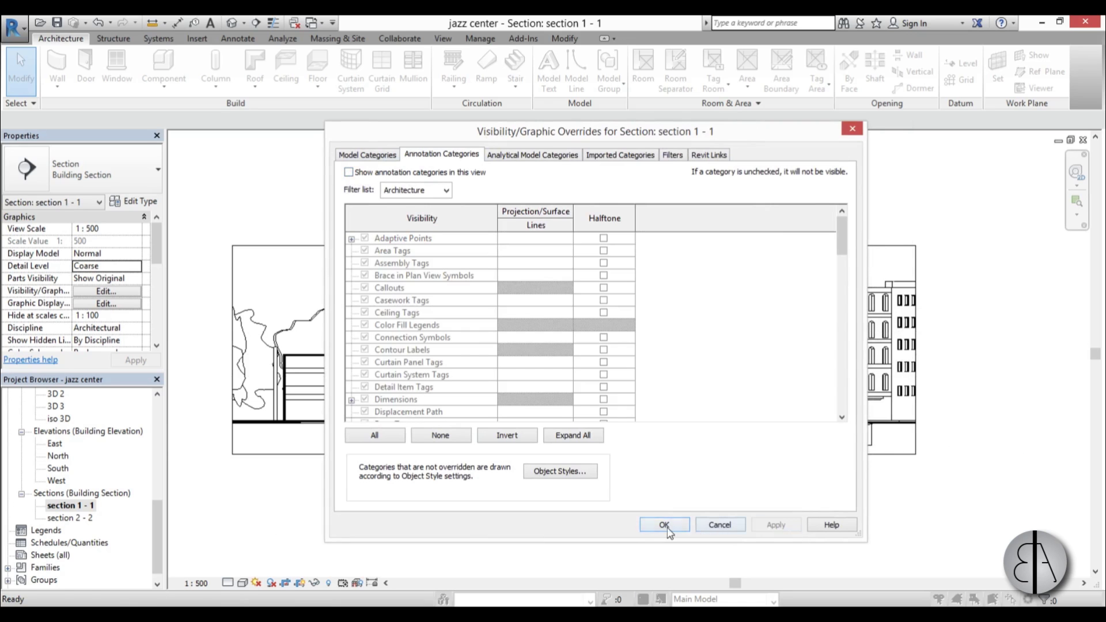
click(663, 525)
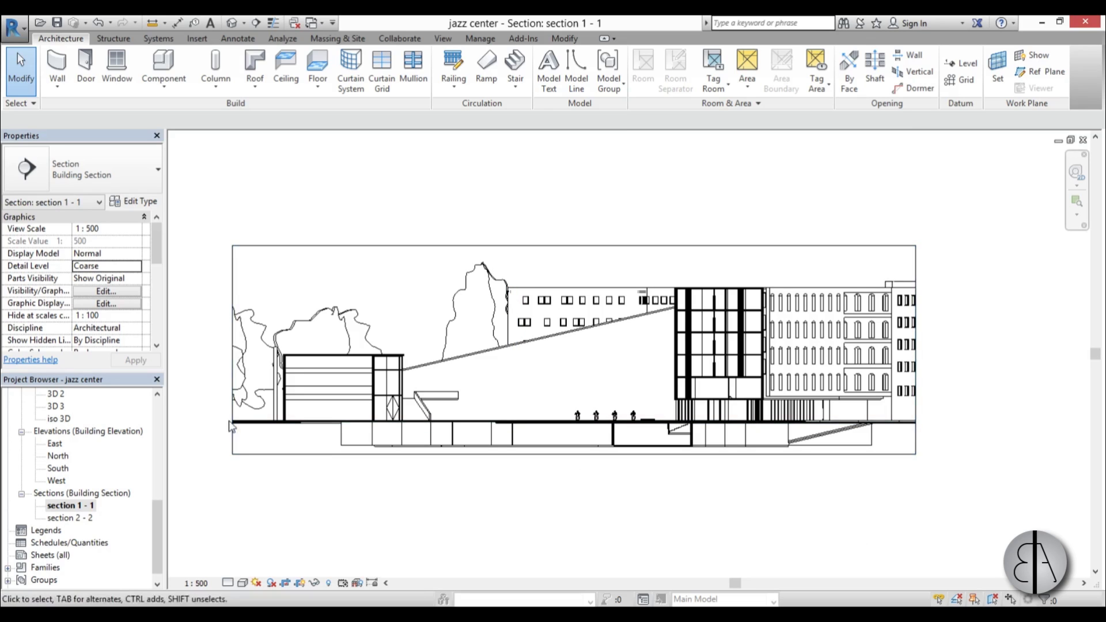
Step: Extend the section's crop region slightly outward past the windows at the far end of the tall arcaded building
click(876, 247)
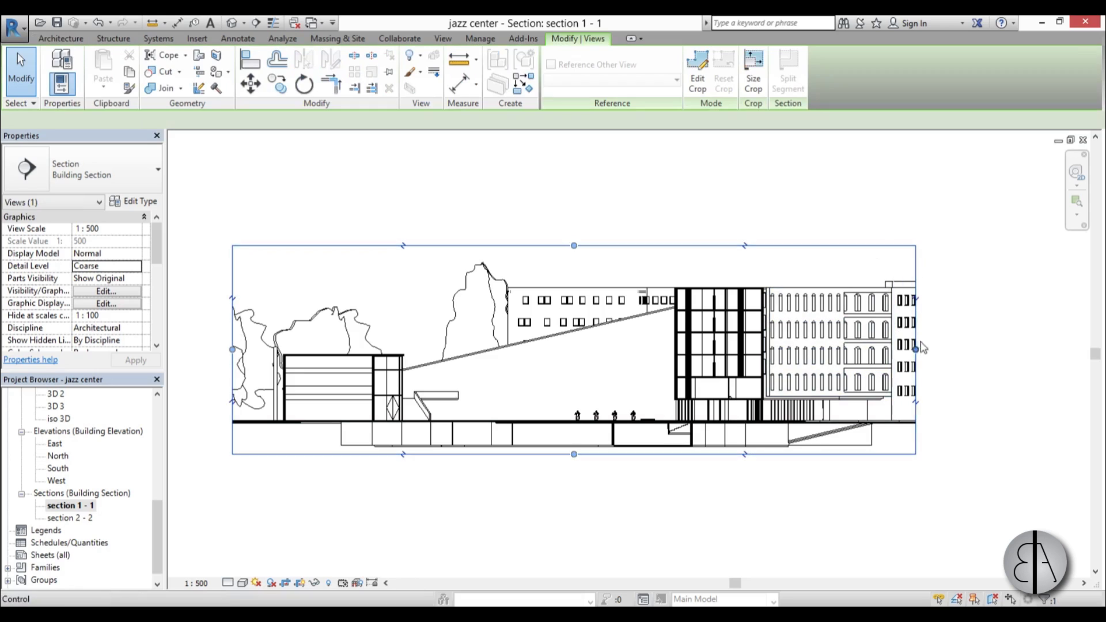
drag(916, 348, 925, 349)
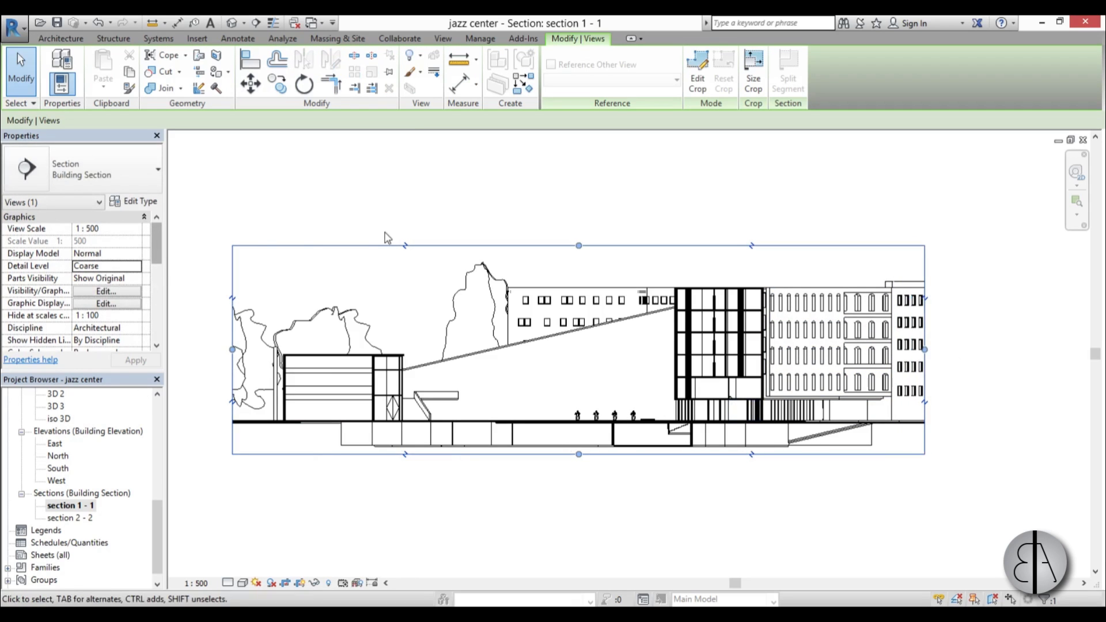
Step: Hide the crop region boundary in section 1 - 1 while keeping the view cropped
scroll(157, 242, down, 3)
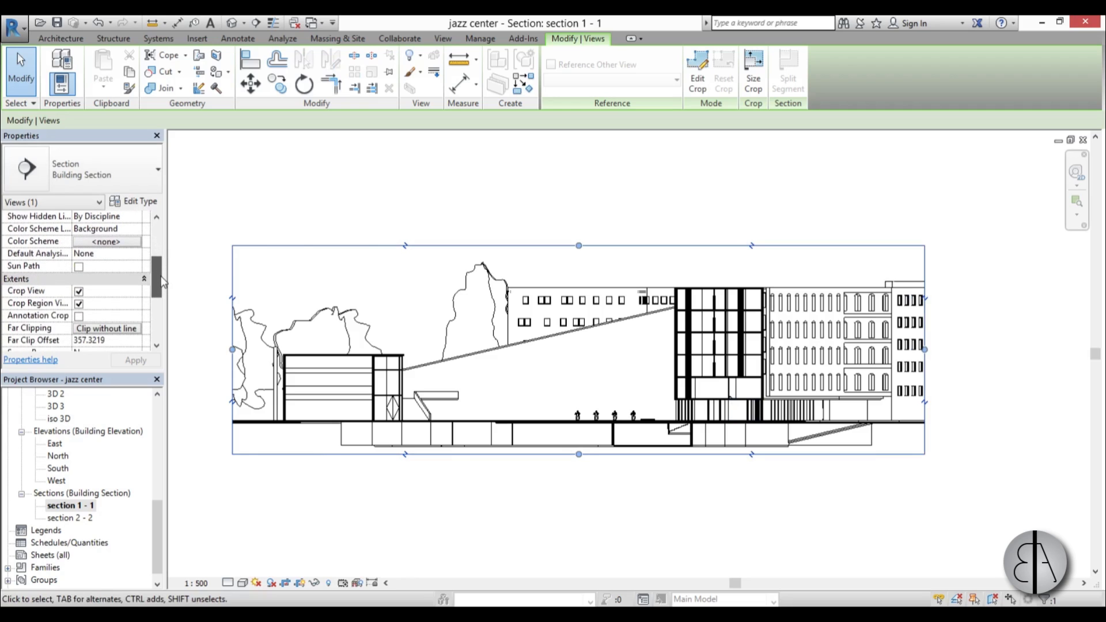
click(79, 304)
click(322, 230)
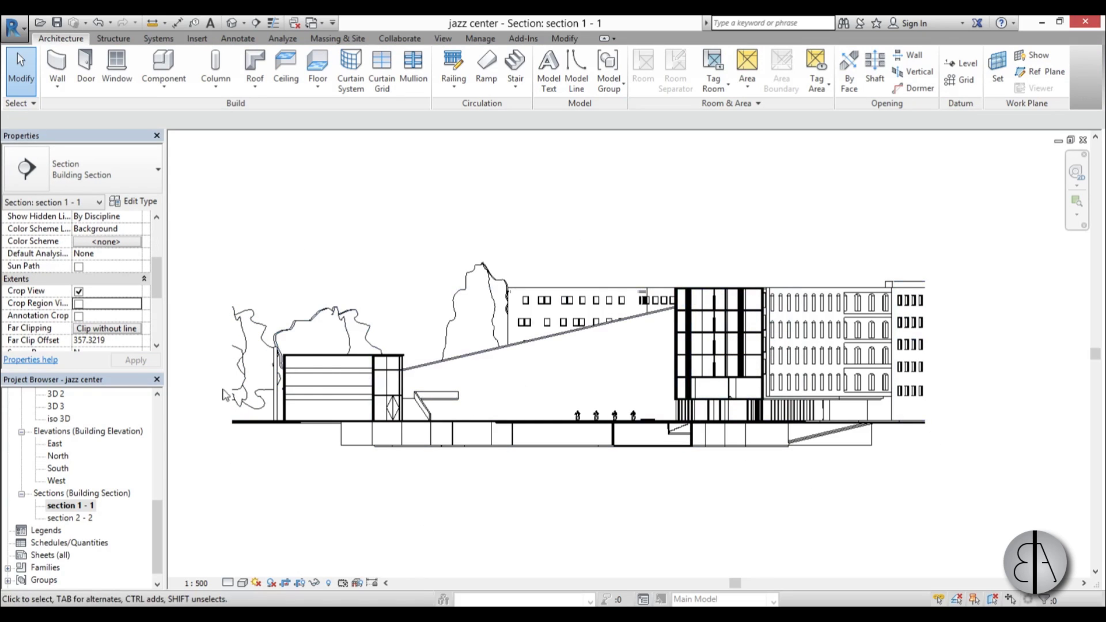
middle_drag(447, 512, 449, 500)
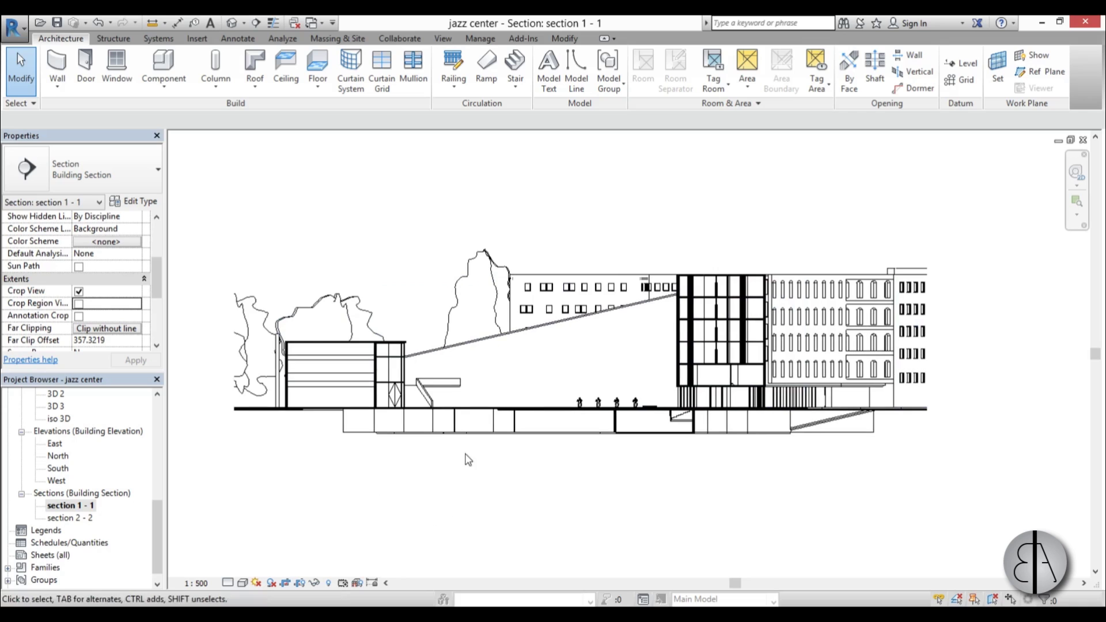
middle_drag(530, 467, 508, 470)
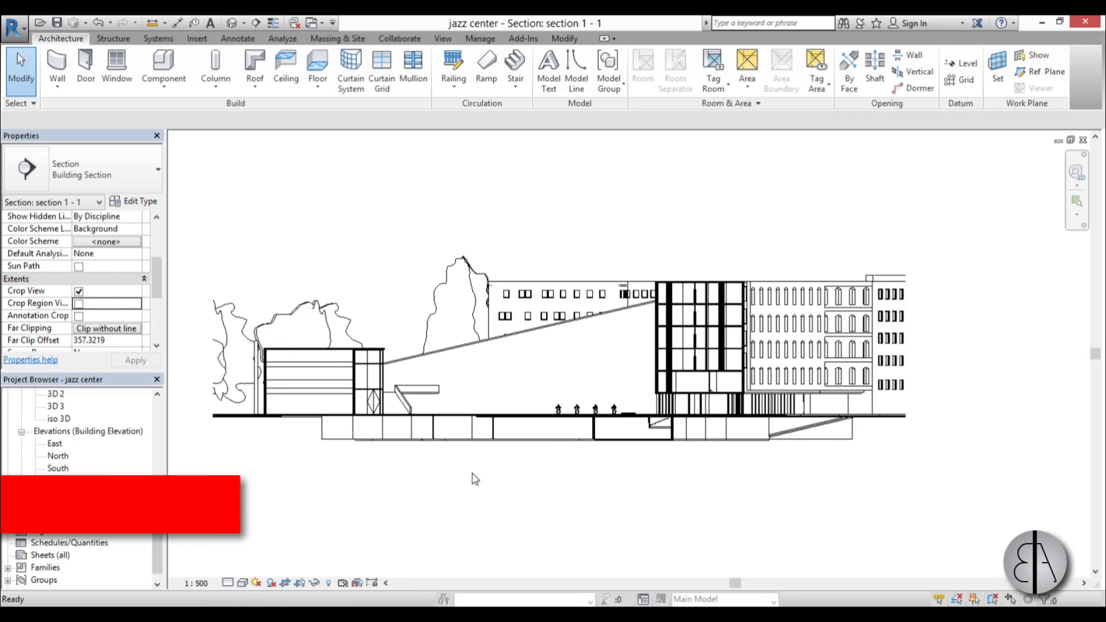
Step: Turn on cast shadows and ambient shadows for the section in the Graphic Display Options and apply them
key(g)
key(d)
drag(269, 142, 305, 176)
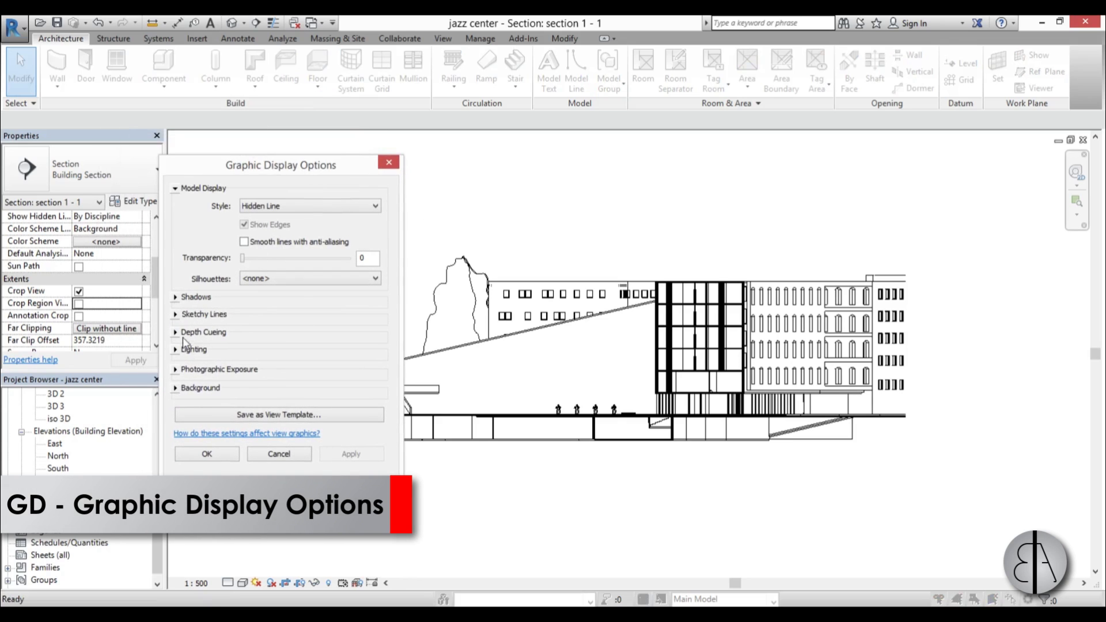
click(175, 297)
click(244, 306)
click(244, 324)
click(353, 479)
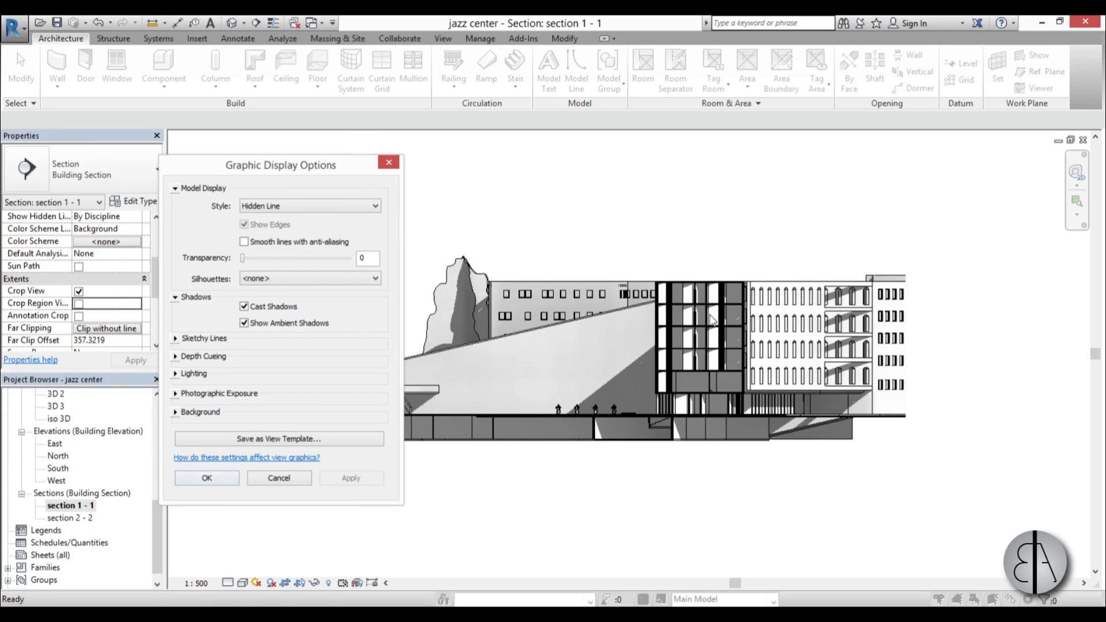
Step: Set the section's lighting to sun 70, ambient light 80 and shadows 30, and apply it
click(175, 374)
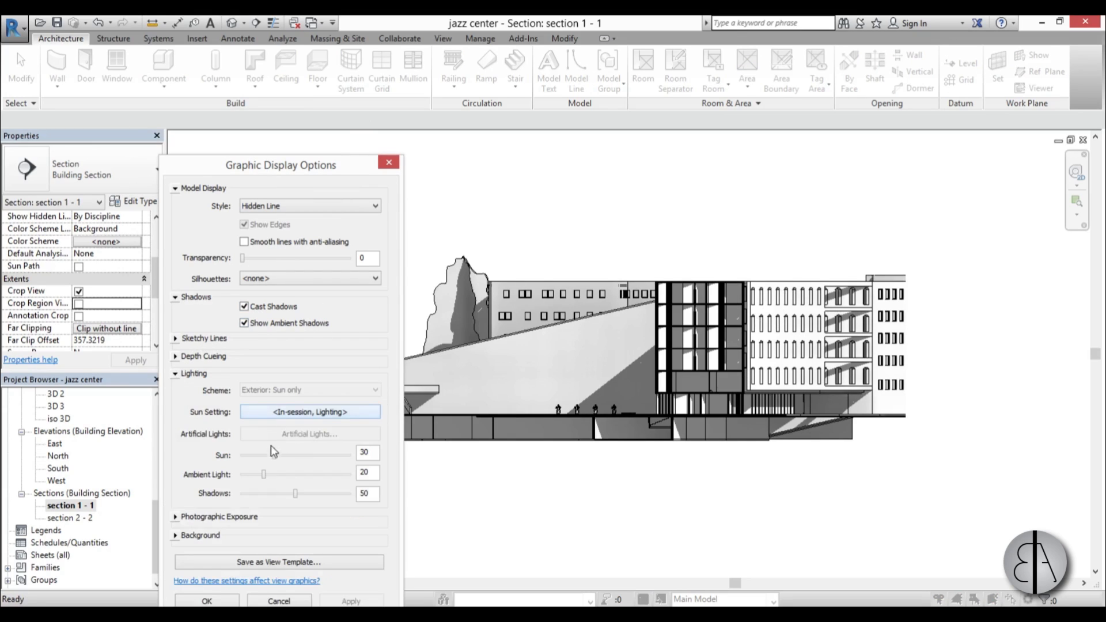
click(324, 456)
click(321, 474)
click(276, 495)
click(353, 602)
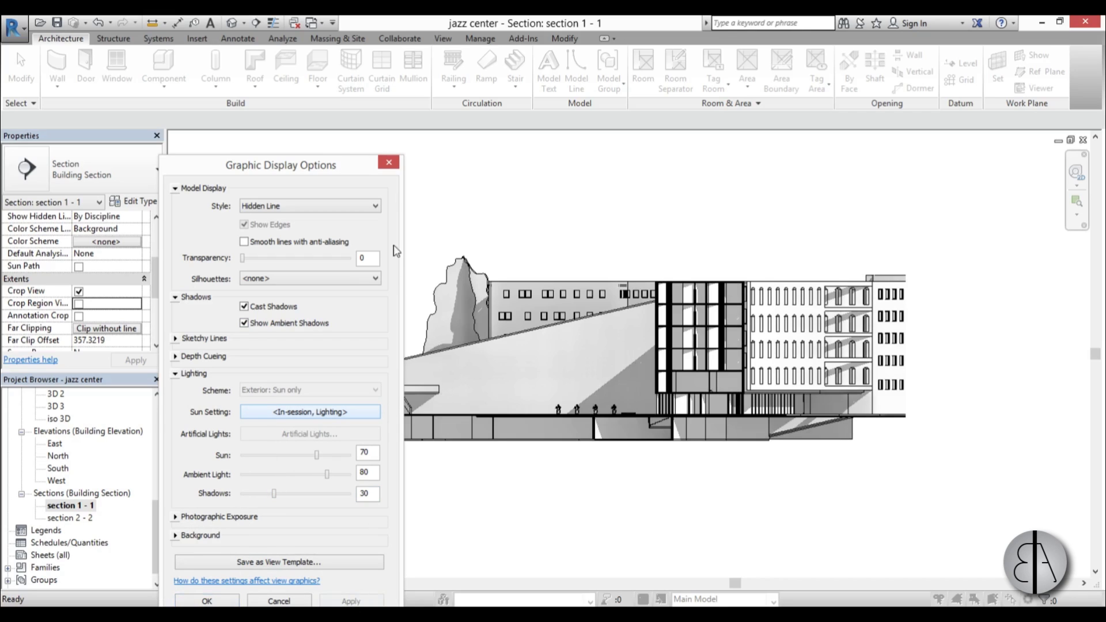
drag(323, 173, 285, 114)
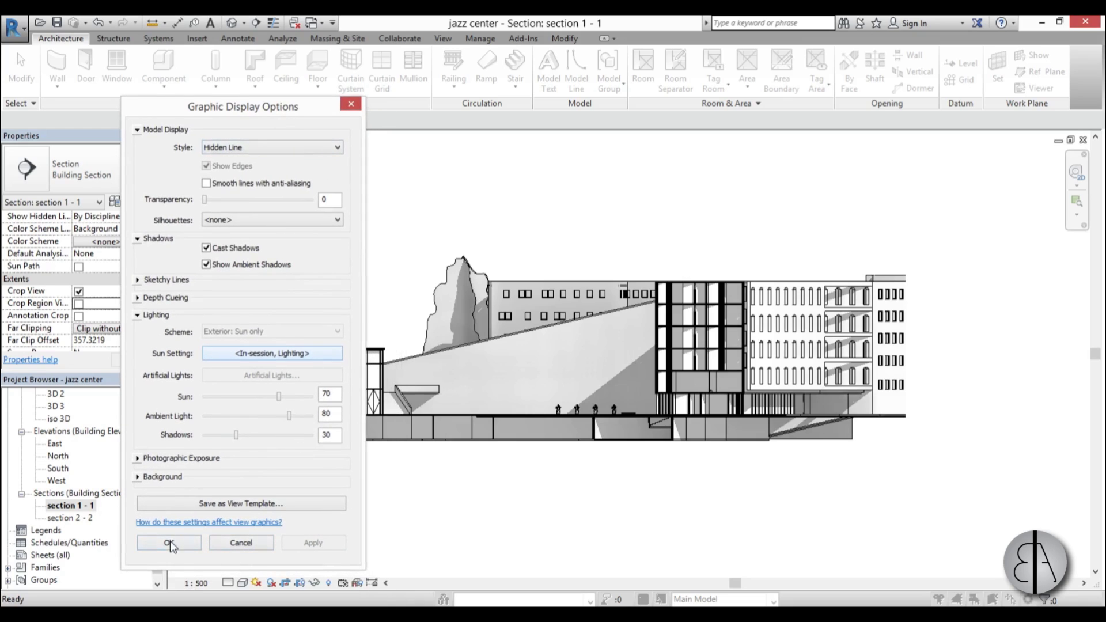
drag(293, 116, 181, 107)
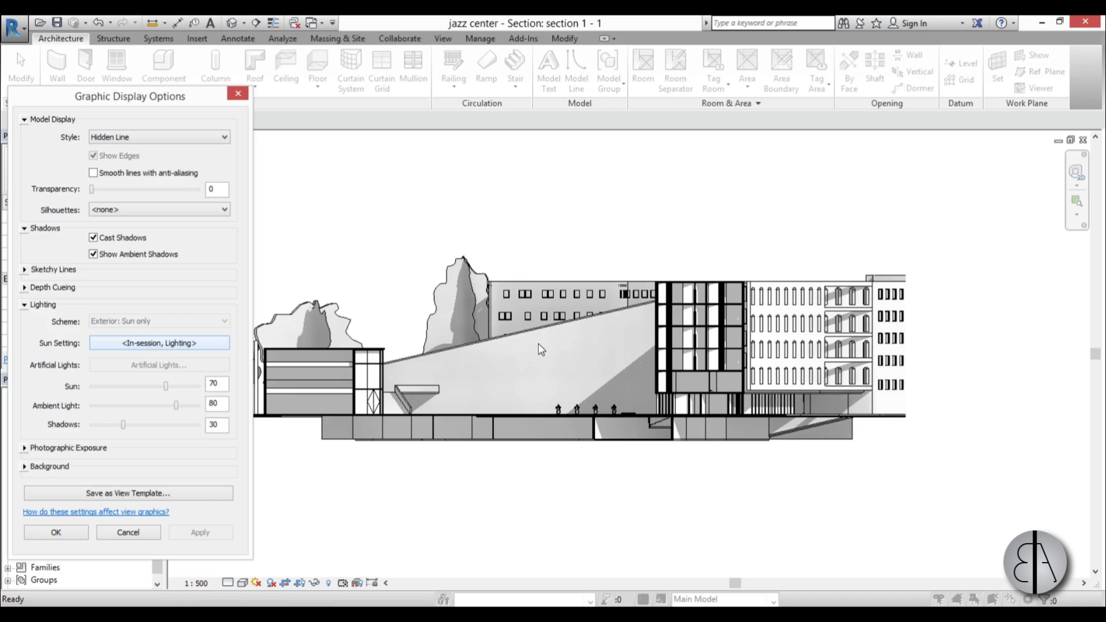
drag(161, 112, 315, 94)
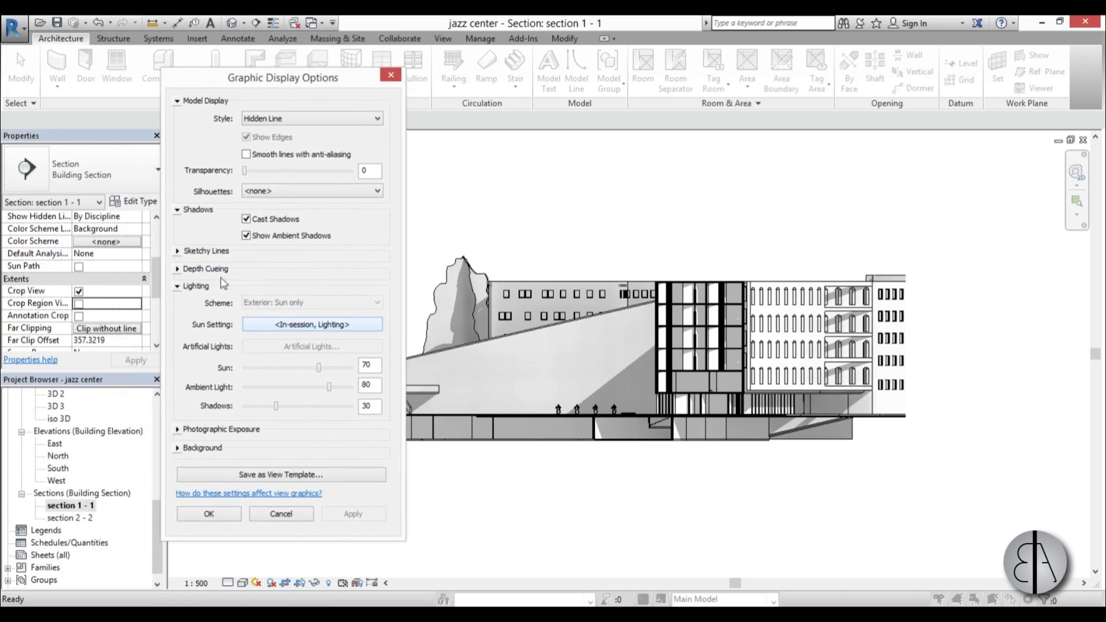
Step: Enable depth cueing for the section with the far end of the fade at 44 and apply it
click(178, 287)
click(178, 269)
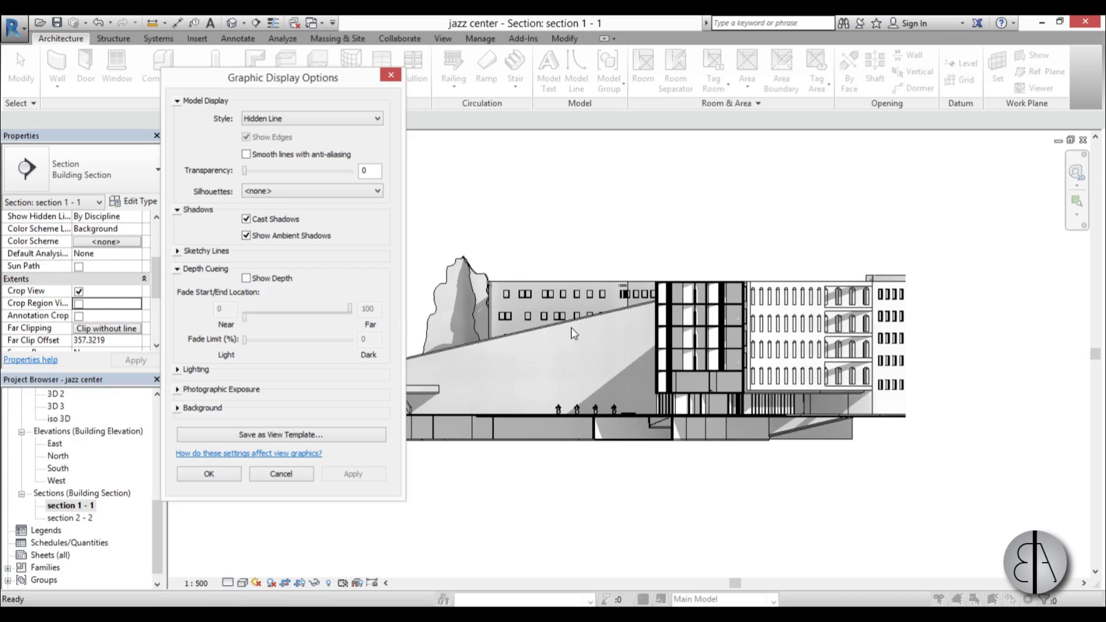
click(257, 279)
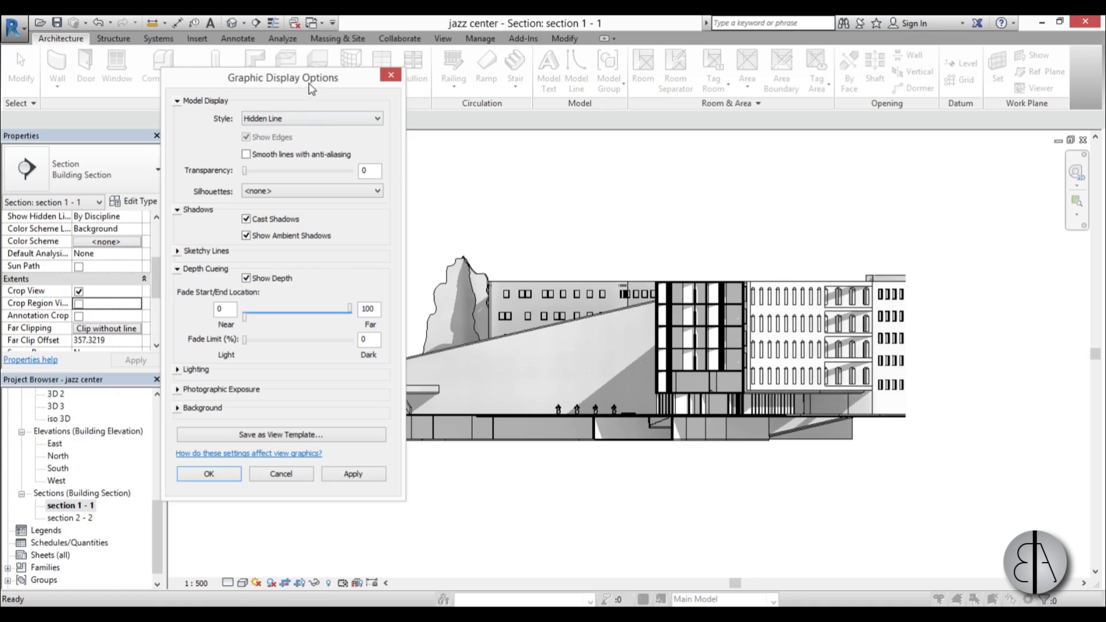
drag(310, 86, 219, 90)
drag(258, 312, 235, 312)
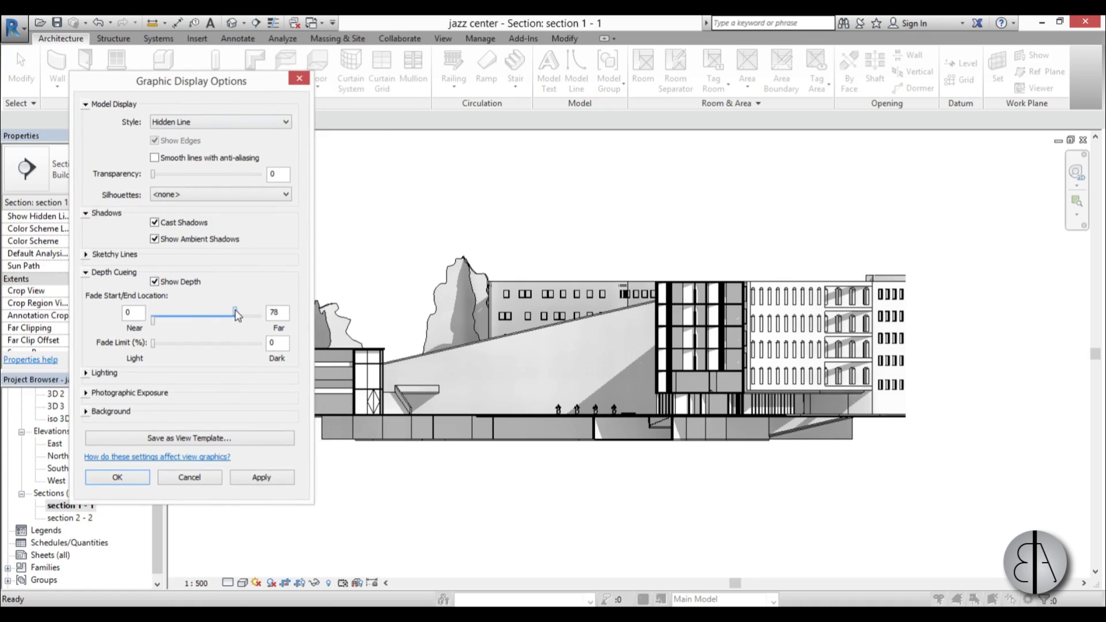
click(258, 479)
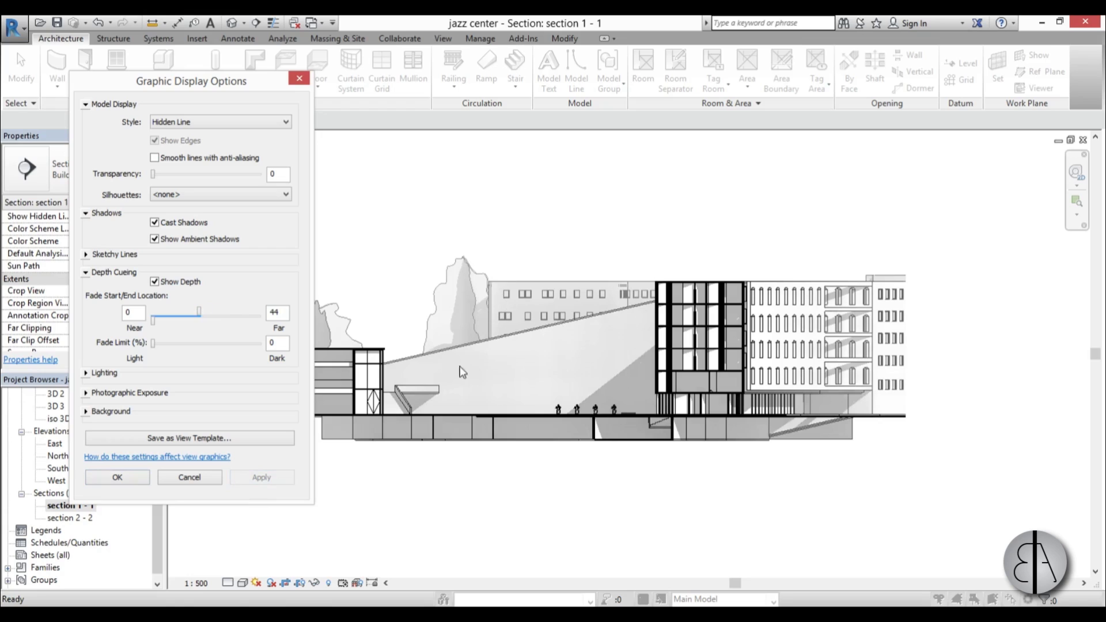
Step: Try a near fade location of 12 for the depth cueing, then return it to 0 and apply
drag(153, 321, 166, 321)
click(261, 478)
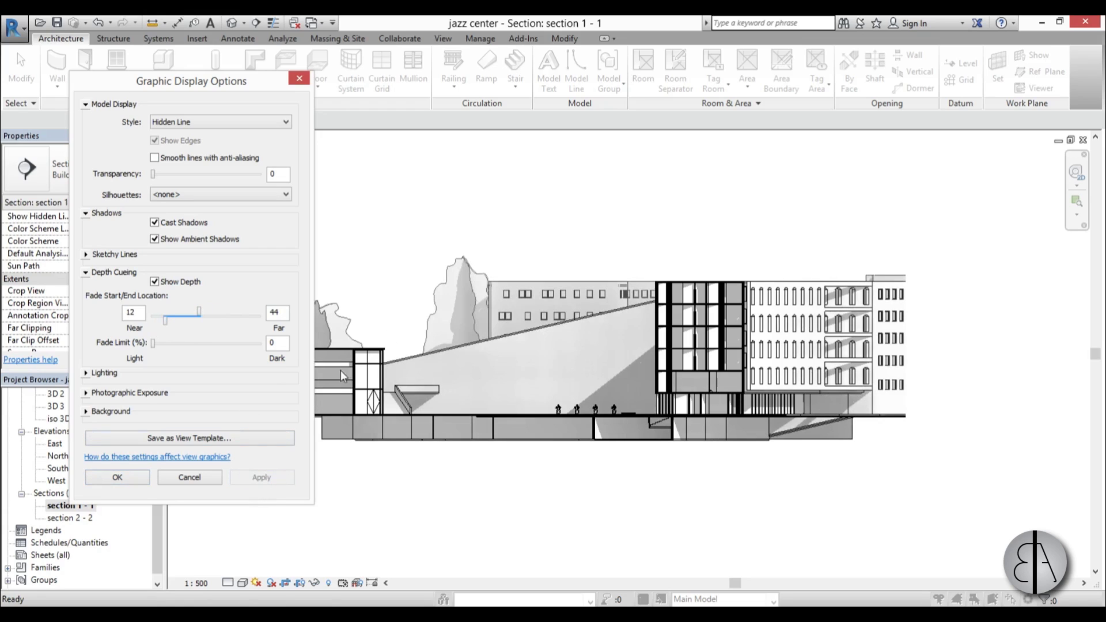
drag(164, 322, 151, 323)
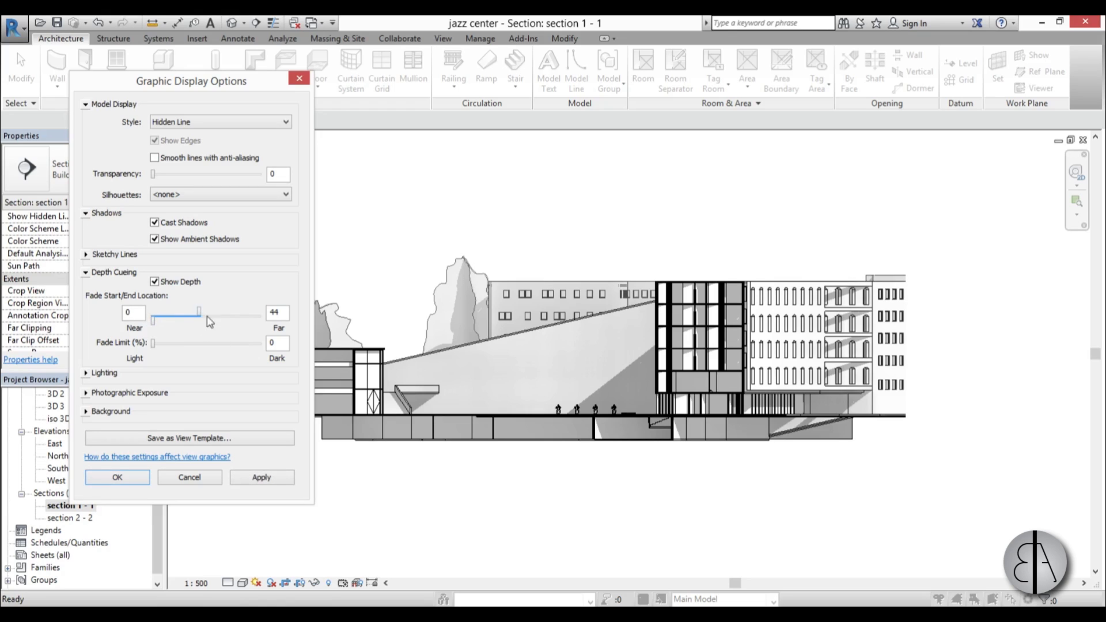
click(261, 477)
Step: Set the far end of the depth fade to 40 and accept the graphic display settings
drag(206, 311, 196, 310)
click(263, 477)
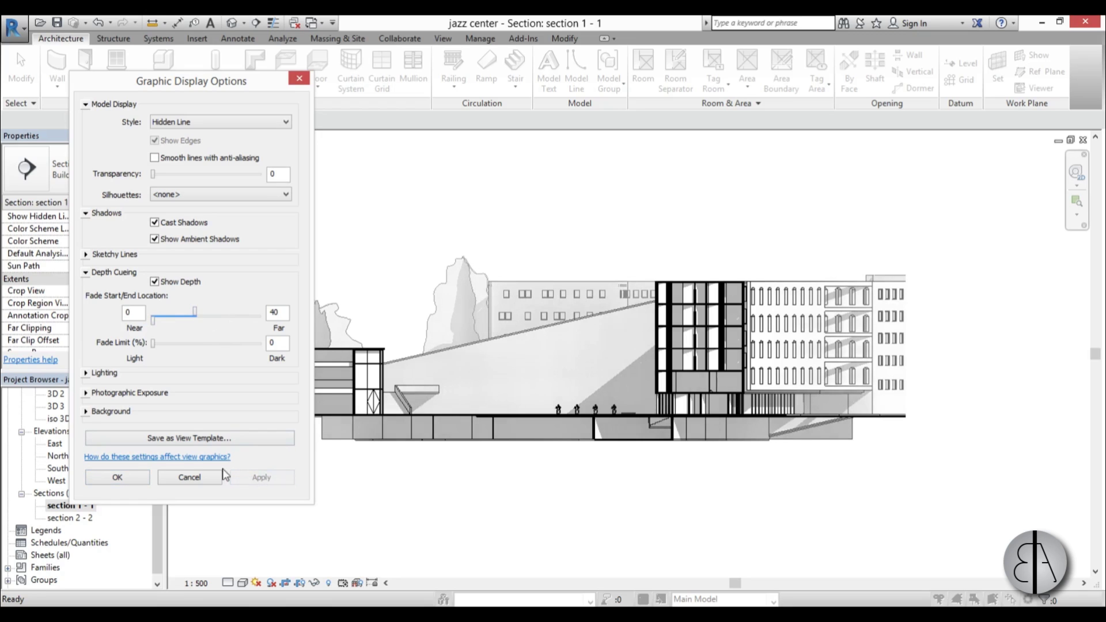
click(126, 476)
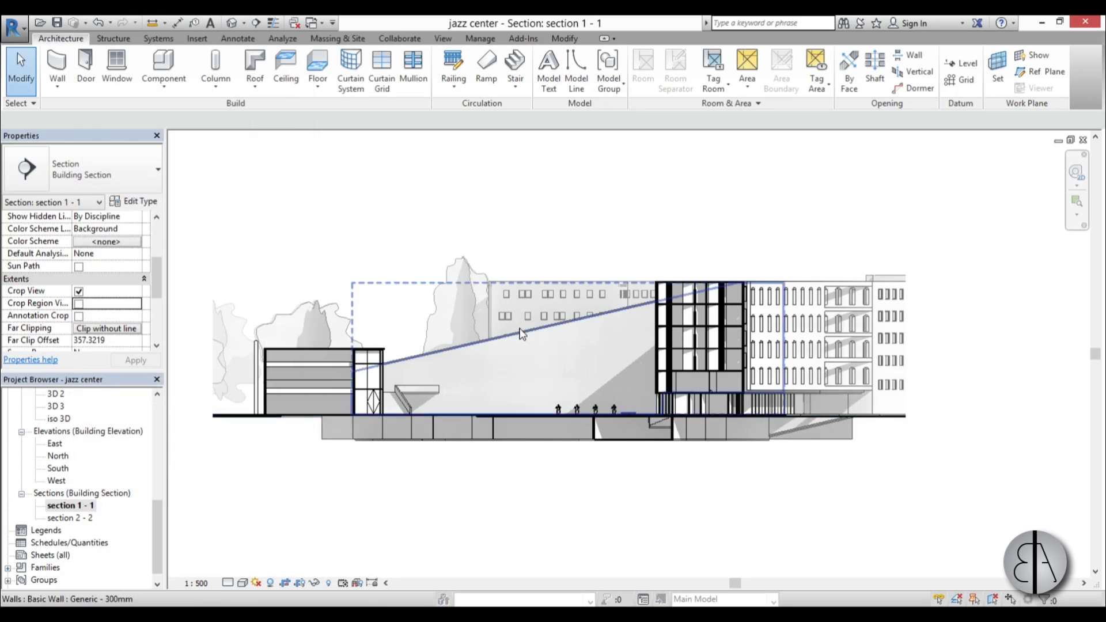
Step: Override the arcaded building's graphics by element, choosing RGB 199-141-141 as its surface pattern color
scroll(520, 334, up, 3)
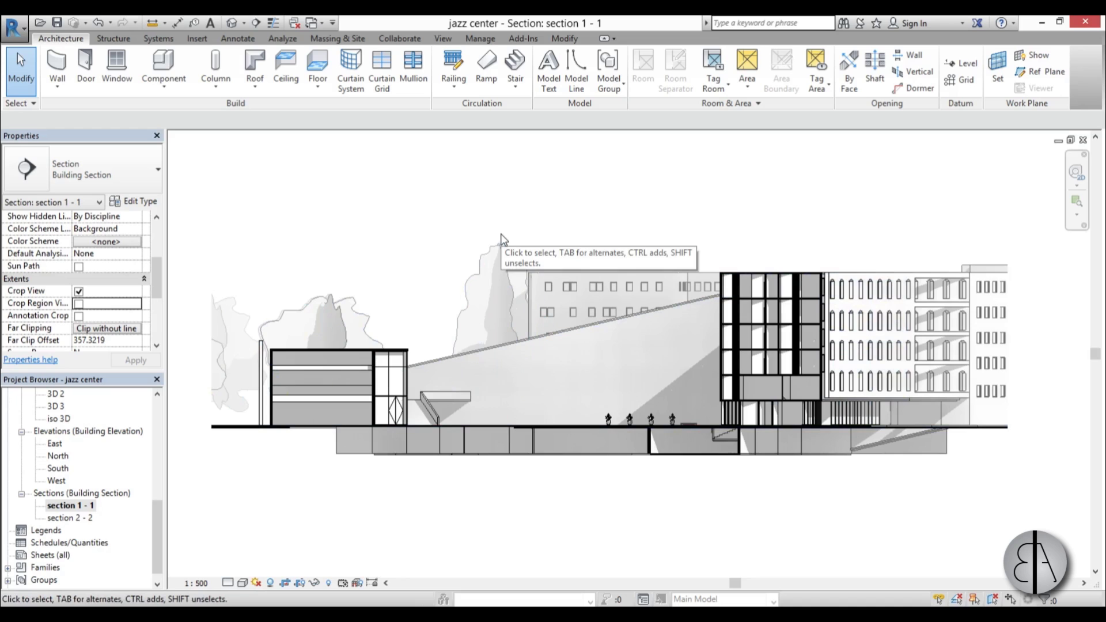
middle_drag(409, 227, 405, 224)
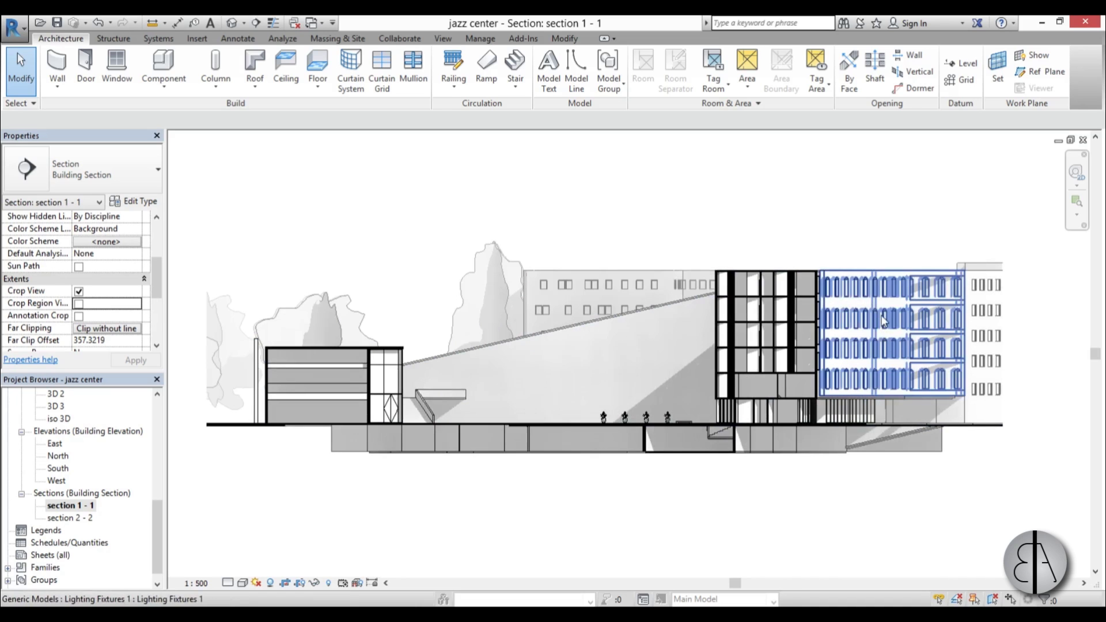
click(857, 381)
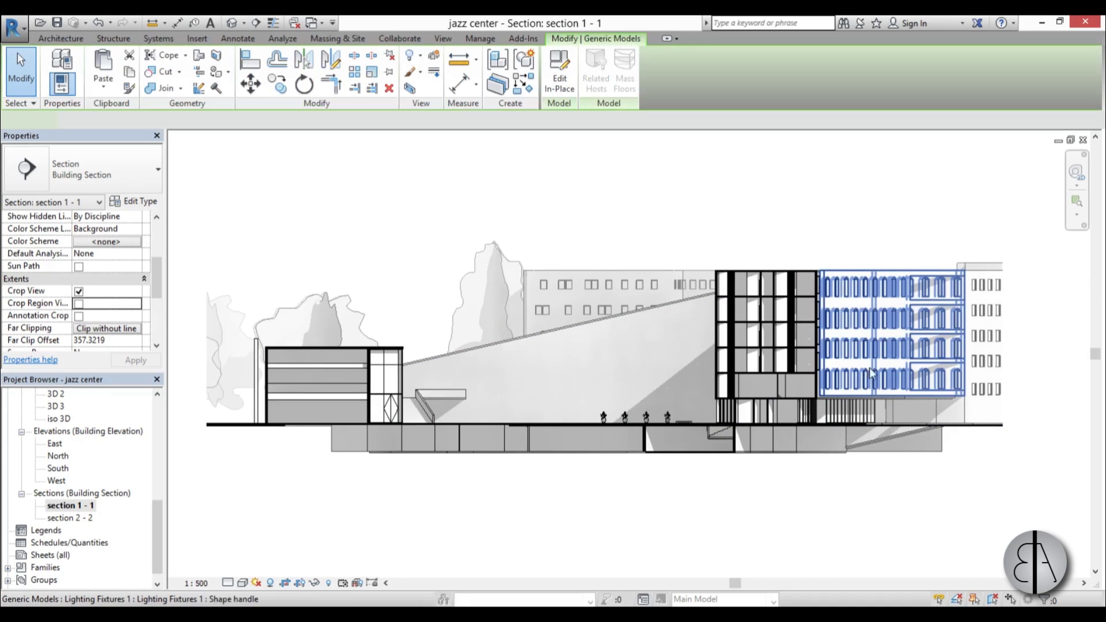
right_click(691, 209)
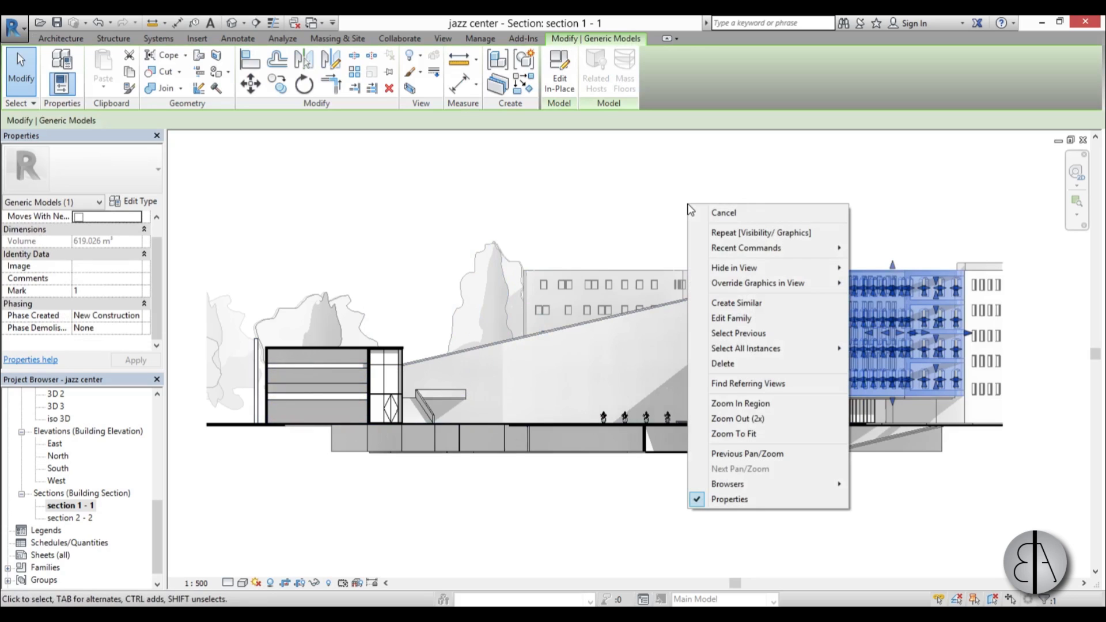
mouse_move(735, 285)
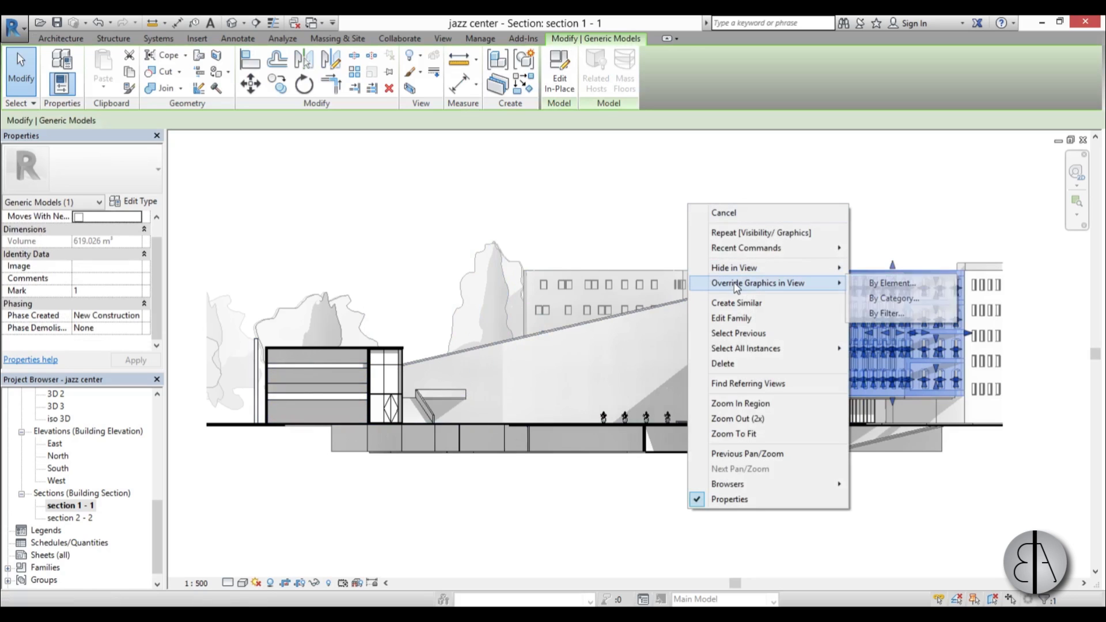
click(892, 285)
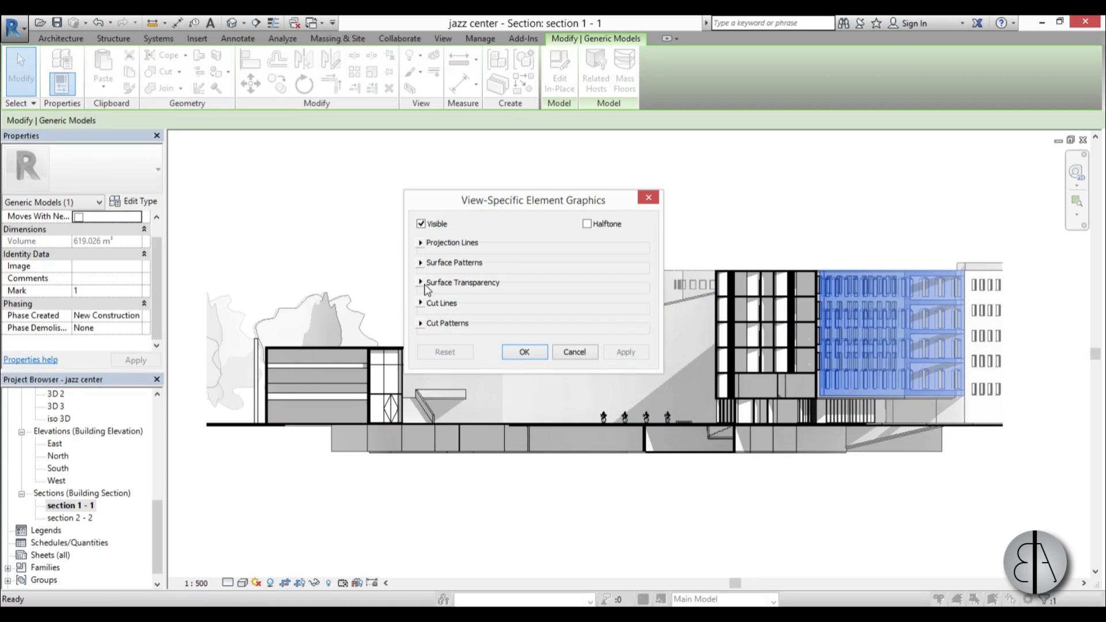
click(425, 266)
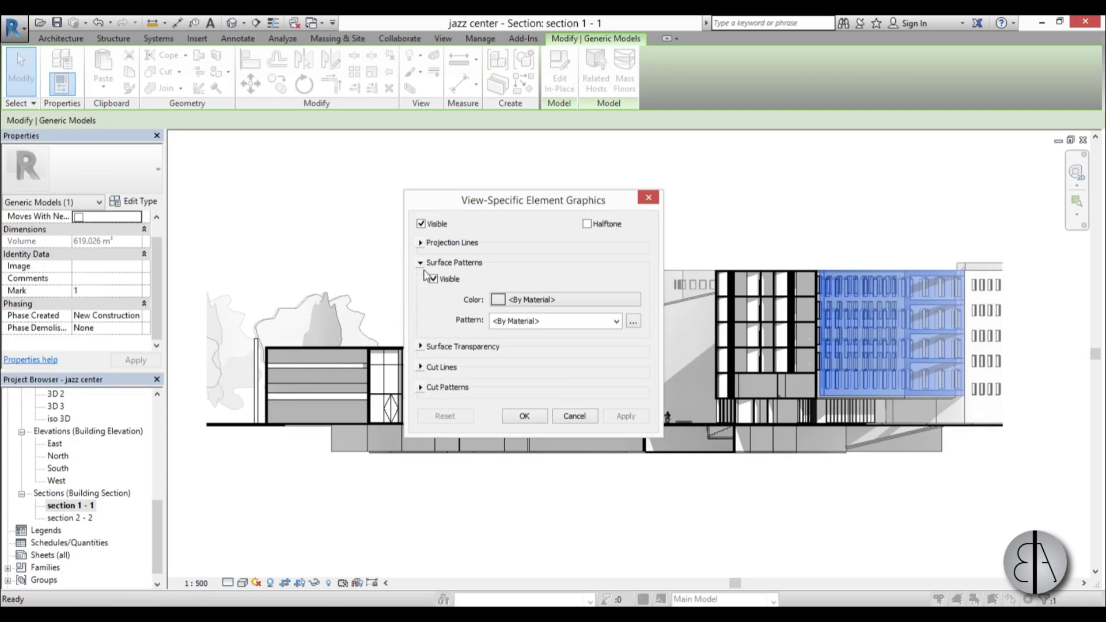
click(524, 300)
click(390, 248)
drag(697, 293, 689, 254)
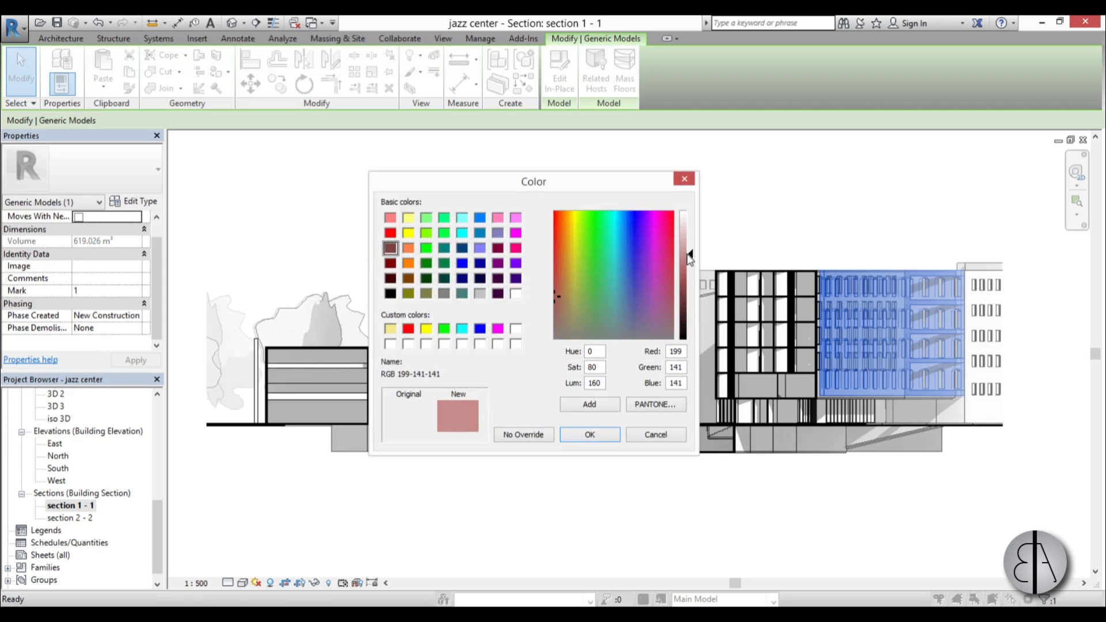
click(593, 435)
Step: Set the arcaded building's surface pattern override to Solid fill, accept it and clear the selection
click(516, 321)
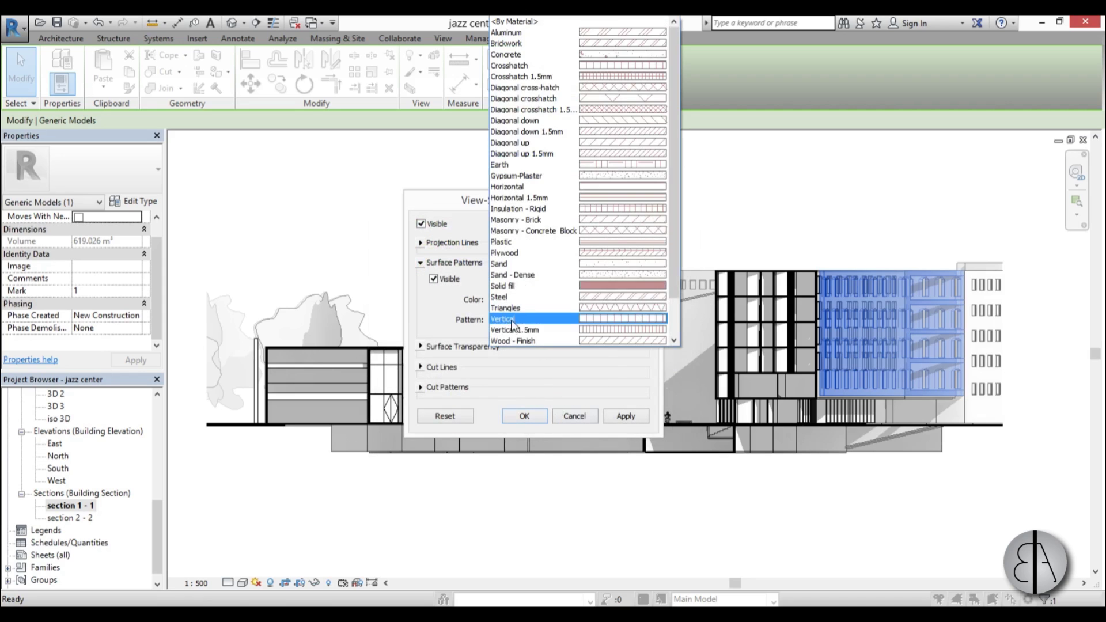
click(616, 273)
click(626, 416)
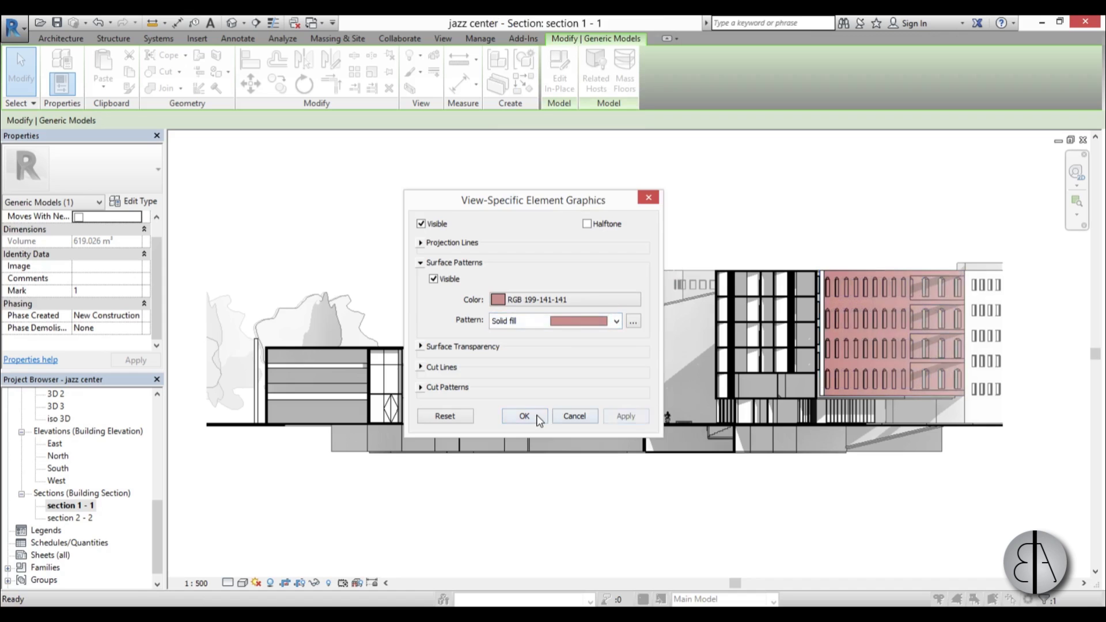
click(525, 416)
click(821, 157)
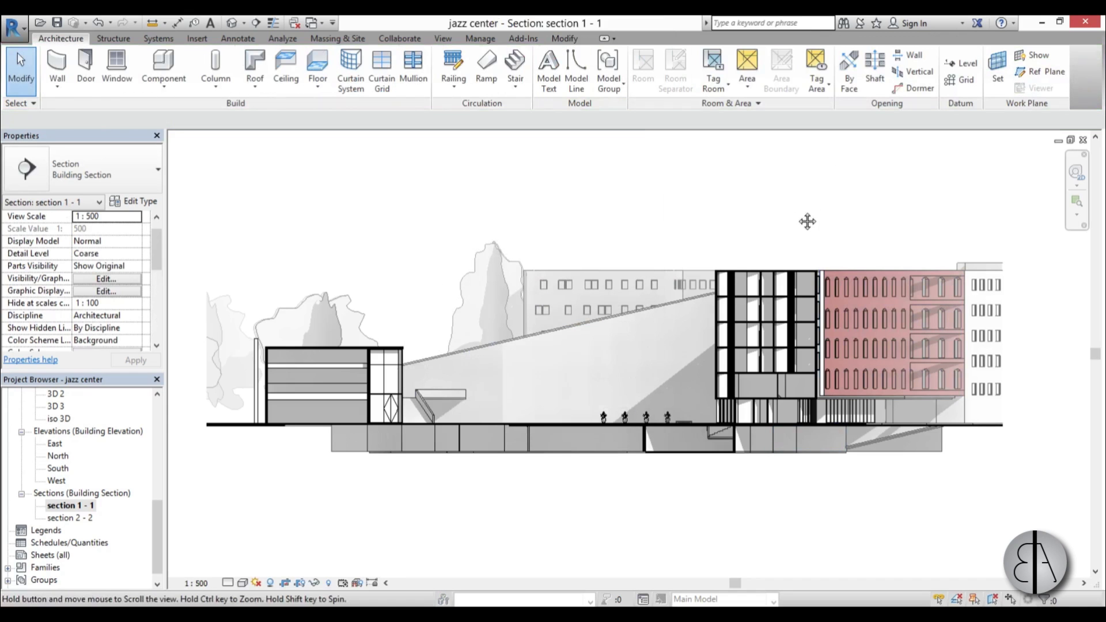
Step: Open the building section view section 2 - 2
scroll(806, 220, down, 3)
middle_drag(861, 516, 851, 514)
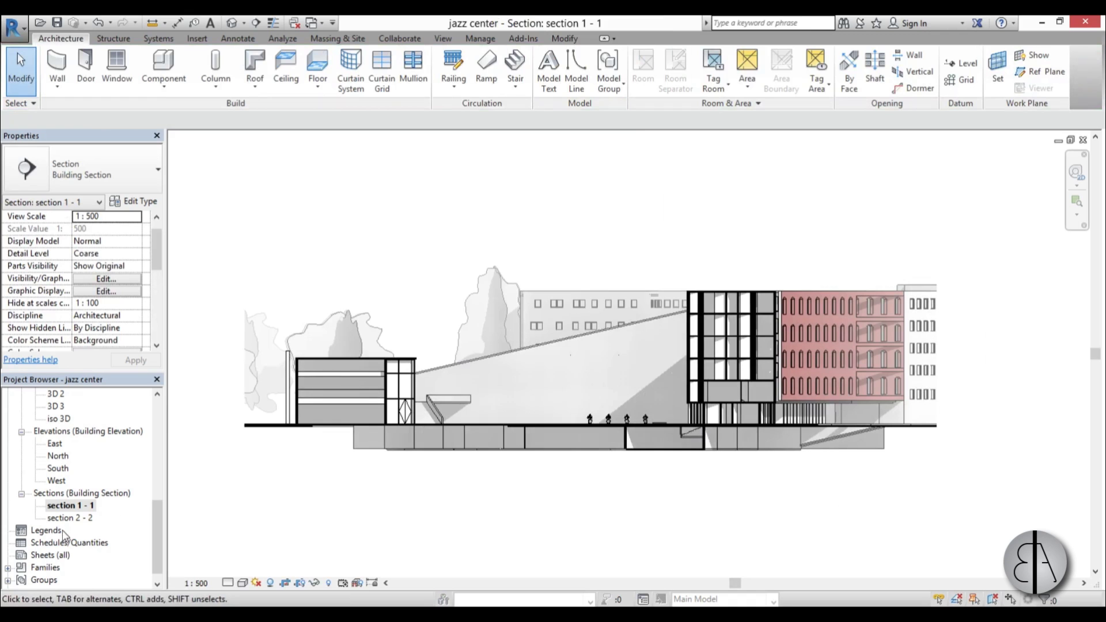
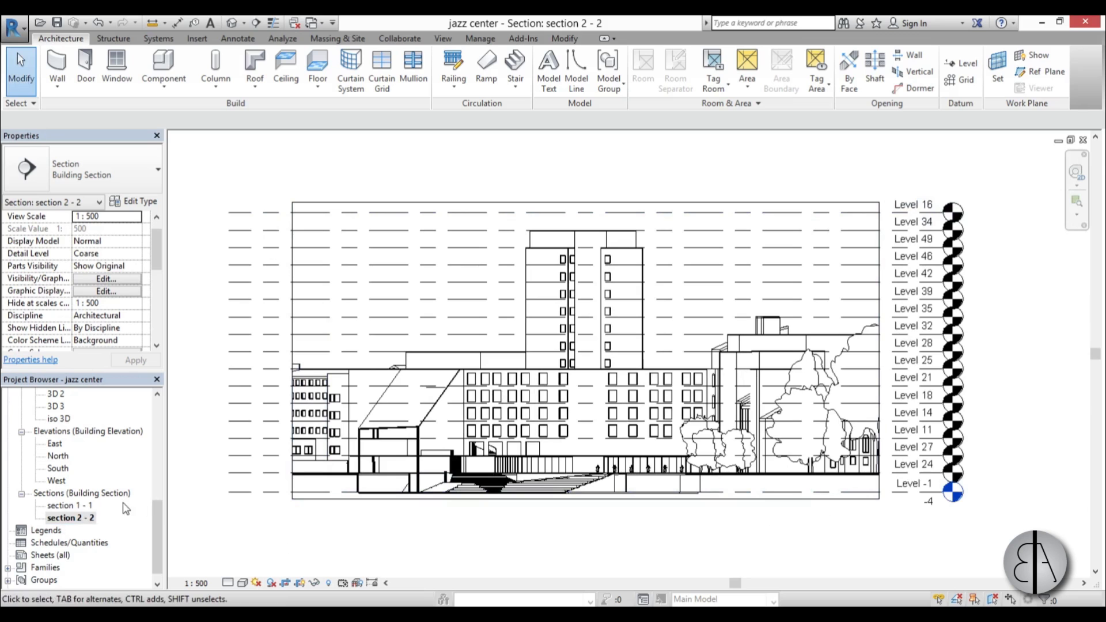
double_click(98, 506)
double_click(86, 518)
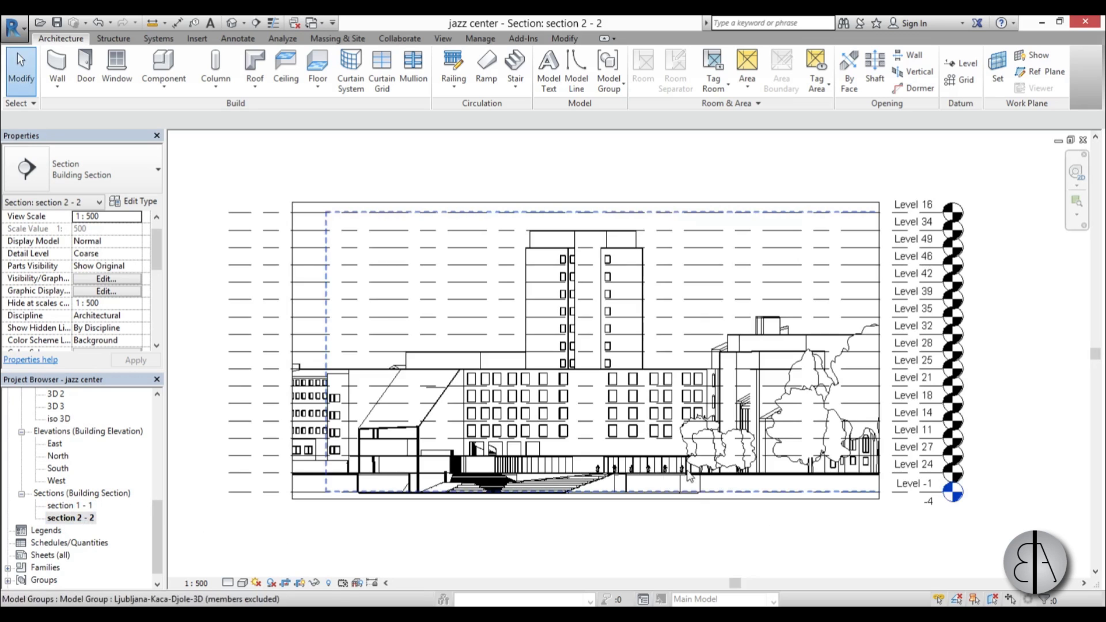
Step: Turn off the display of all annotation categories in section 2 - 2 through the Visibility/Graphic Overrides and apply it
key(v)
key(g)
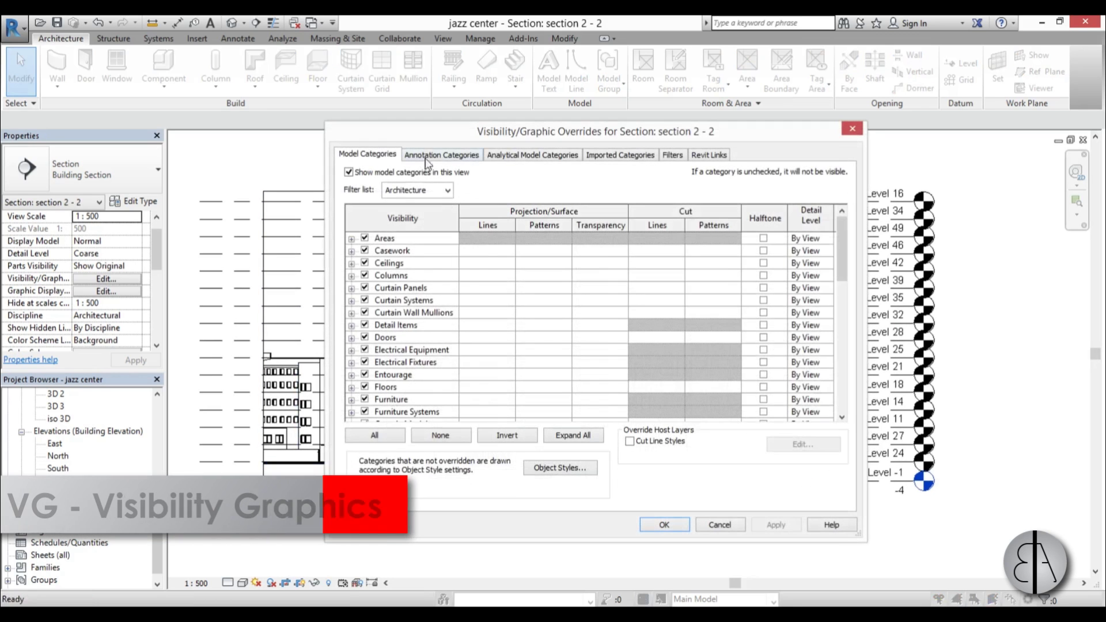
click(426, 157)
click(420, 172)
click(756, 527)
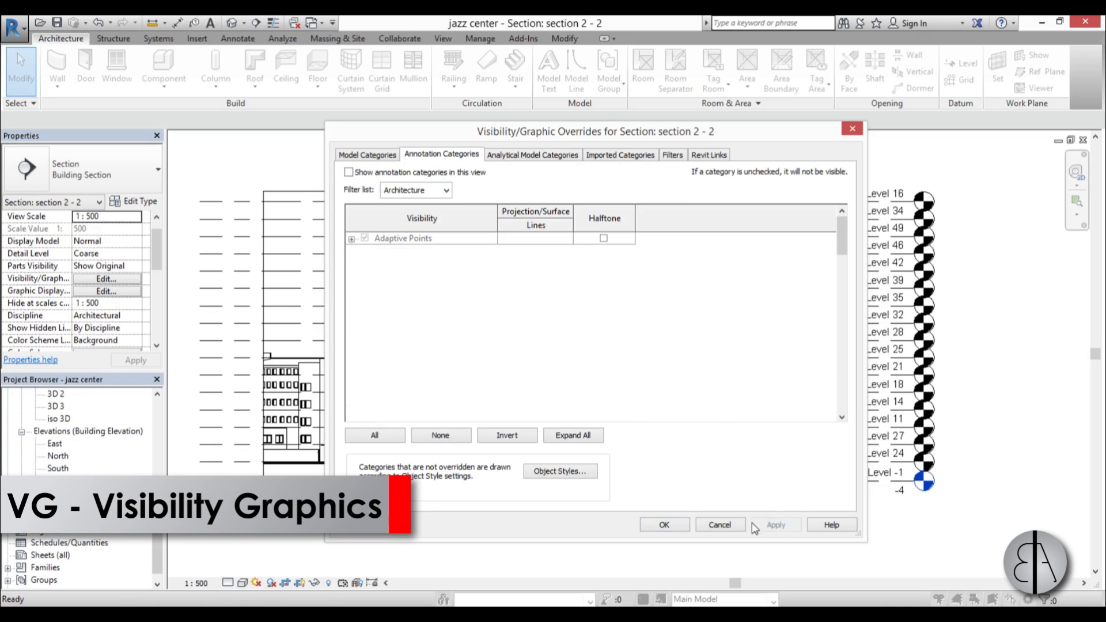
Step: Accept the annotation visibility overrides and hide the crop region of section 2 - 2, keeping the view cropped
click(664, 524)
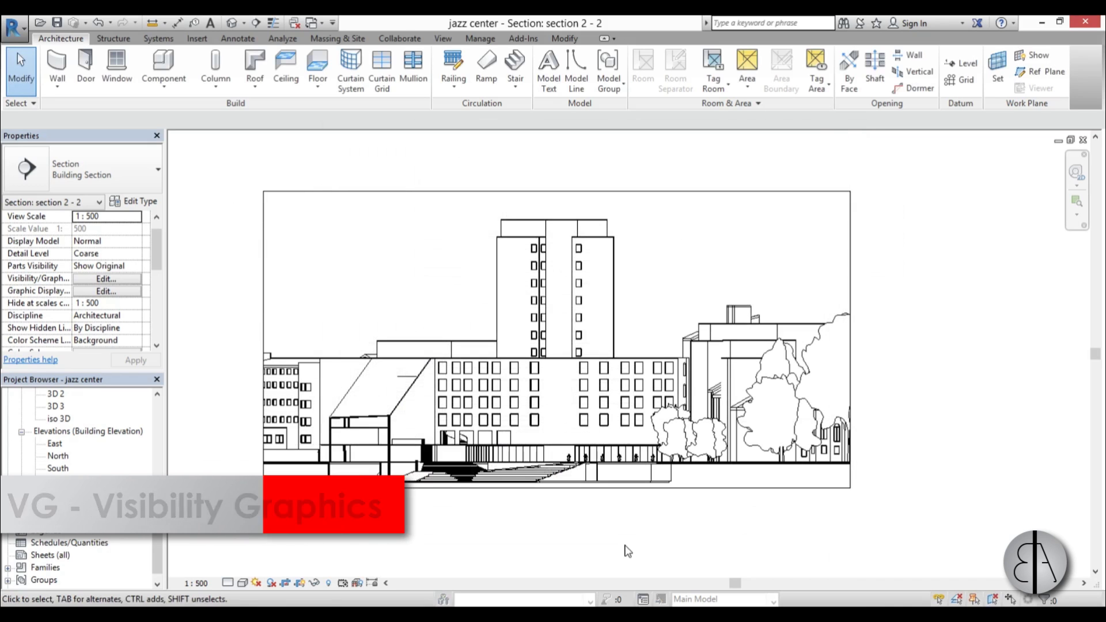
click(263, 281)
drag(158, 250, 161, 294)
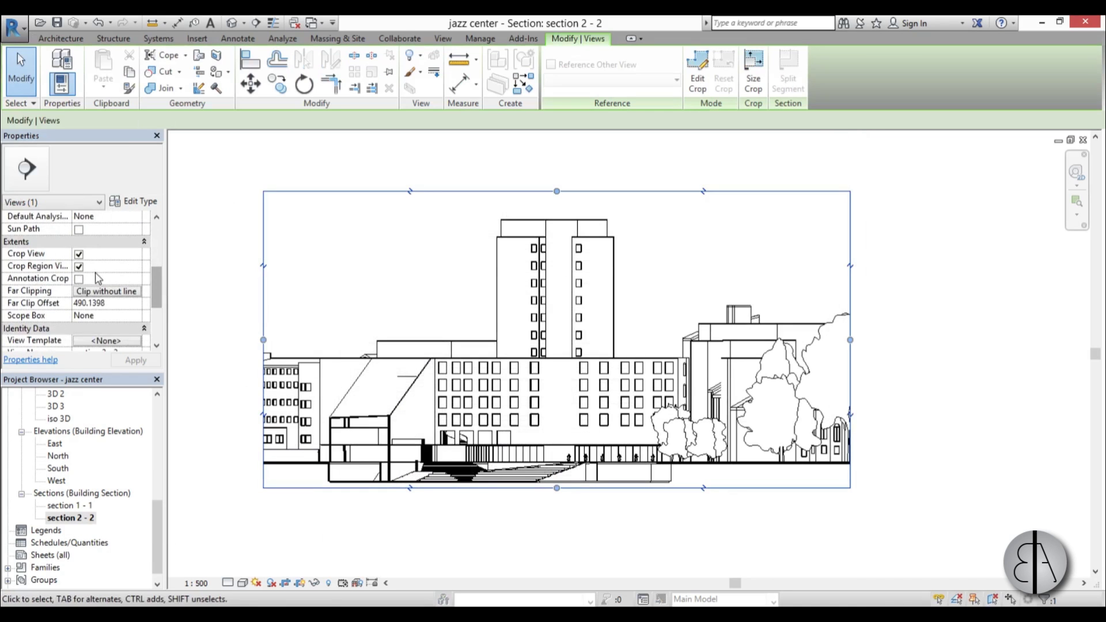
click(78, 266)
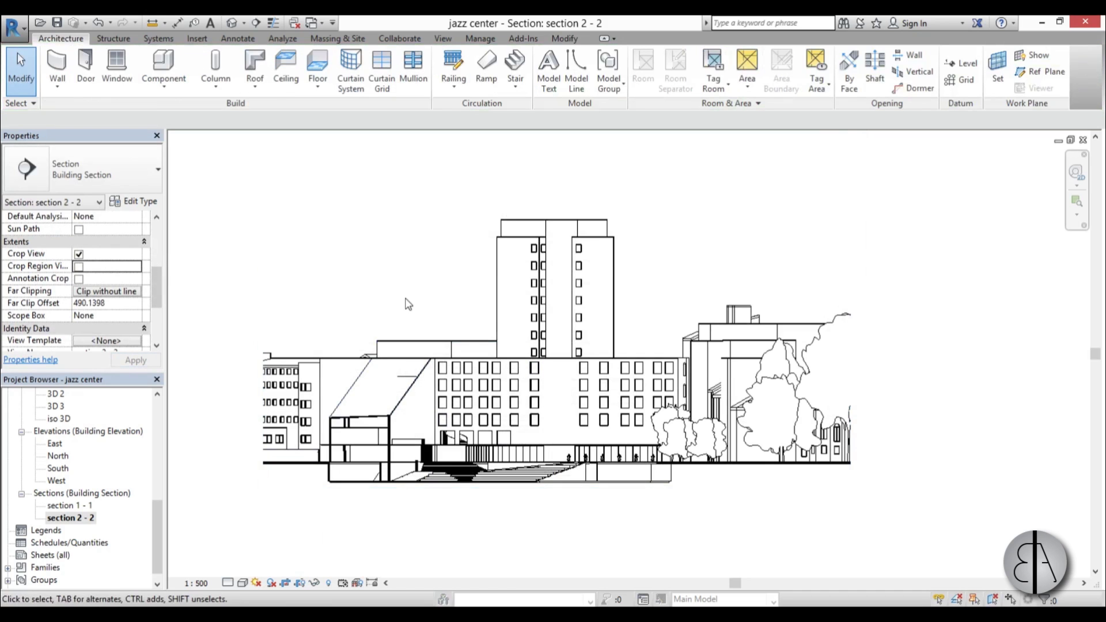
Step: Turn on cast shadows and ambient shadows in the Graphic Display Options of section 2 - 2 and apply them
key(g)
key(d)
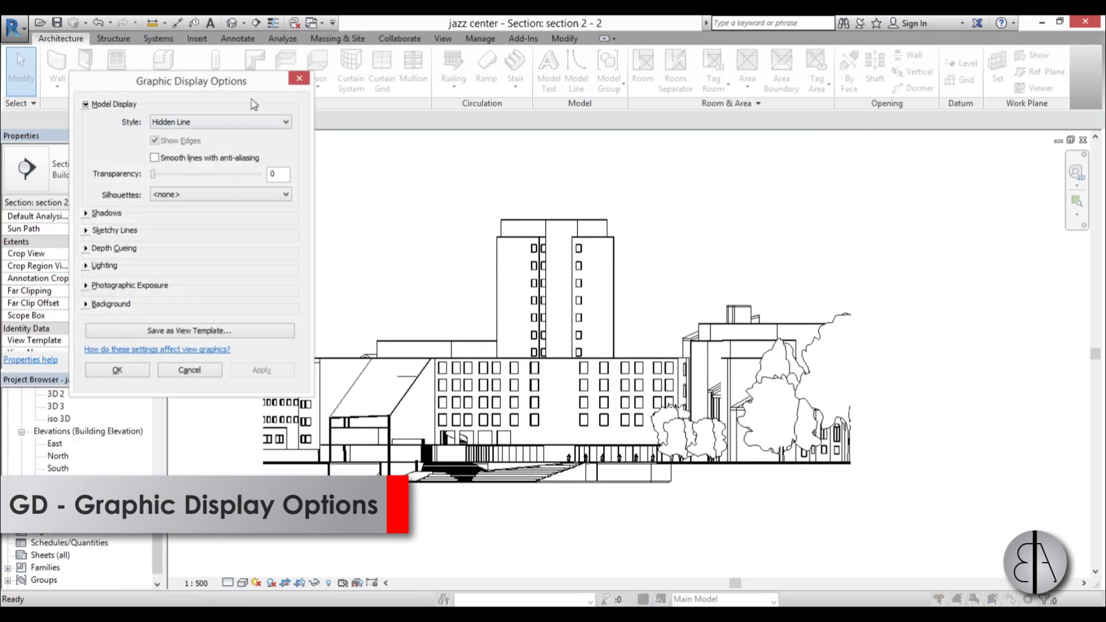
drag(202, 79, 292, 148)
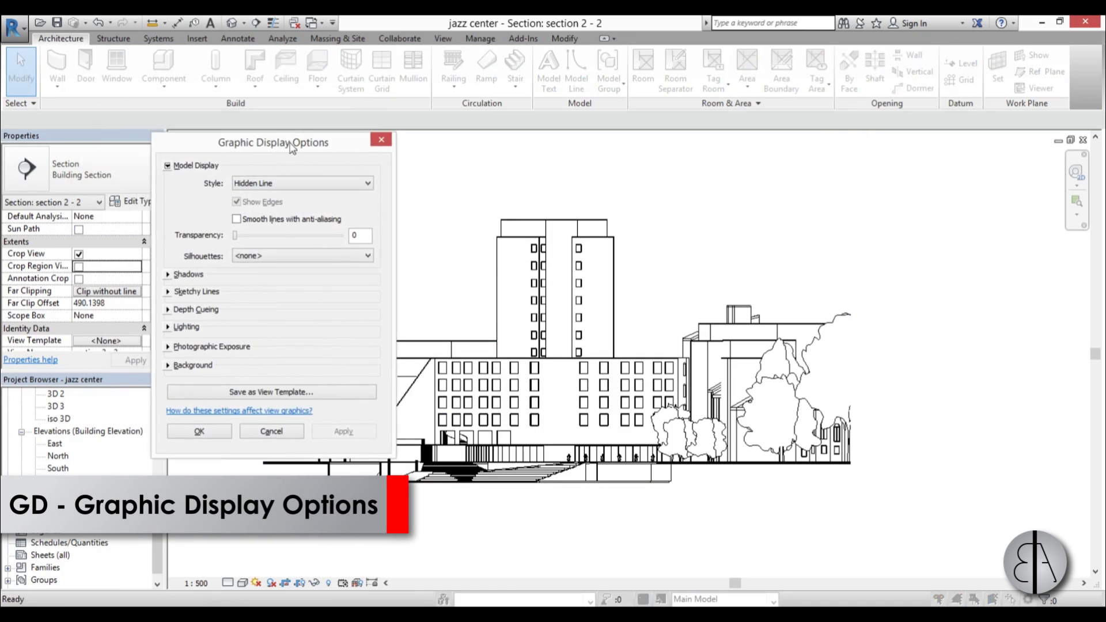
click(173, 274)
click(237, 283)
click(237, 300)
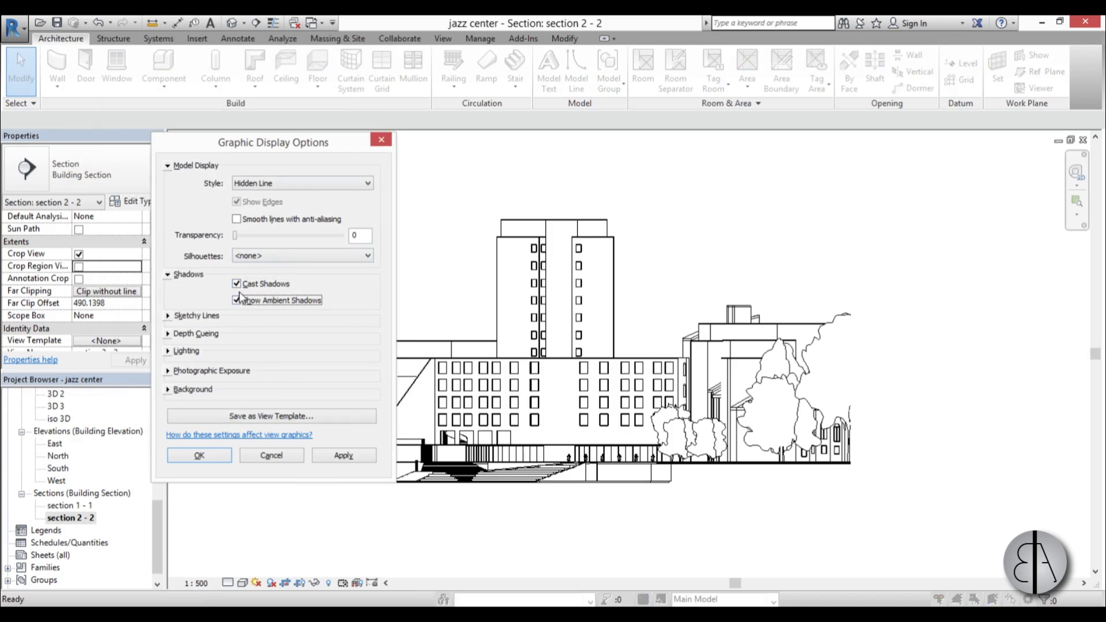
click(346, 456)
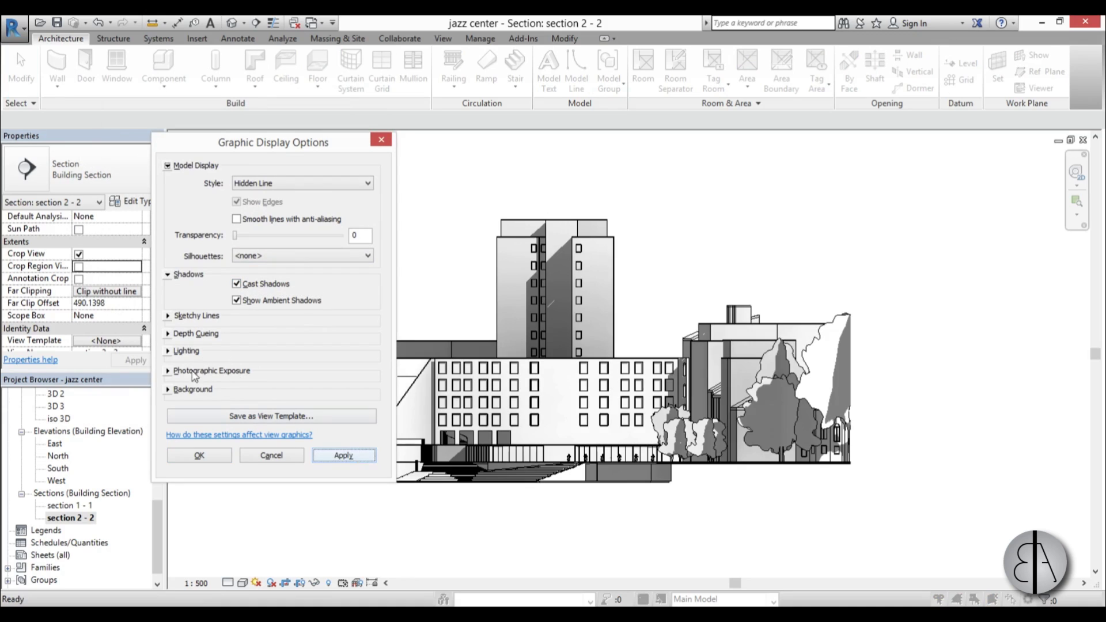
Step: Set the section view's shadow intensity to 30 in the lighting settings
click(167, 351)
double_click(359, 470)
text(30)
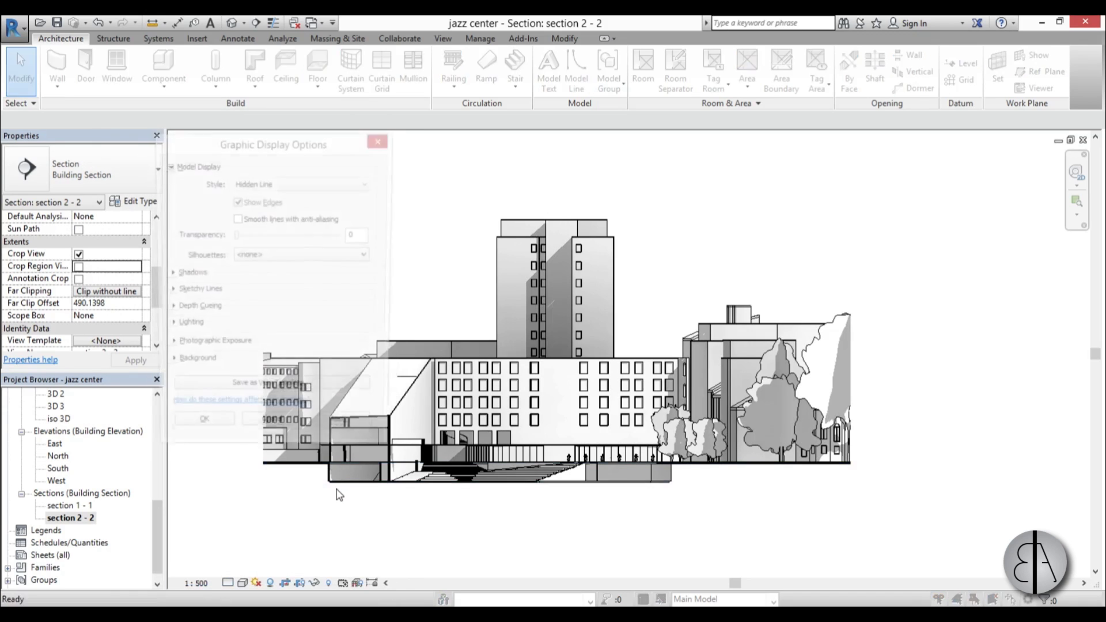
Step: Set the section view's lighting to sun 90, ambient light 80 and shadows 20, and apply it
click(167, 327)
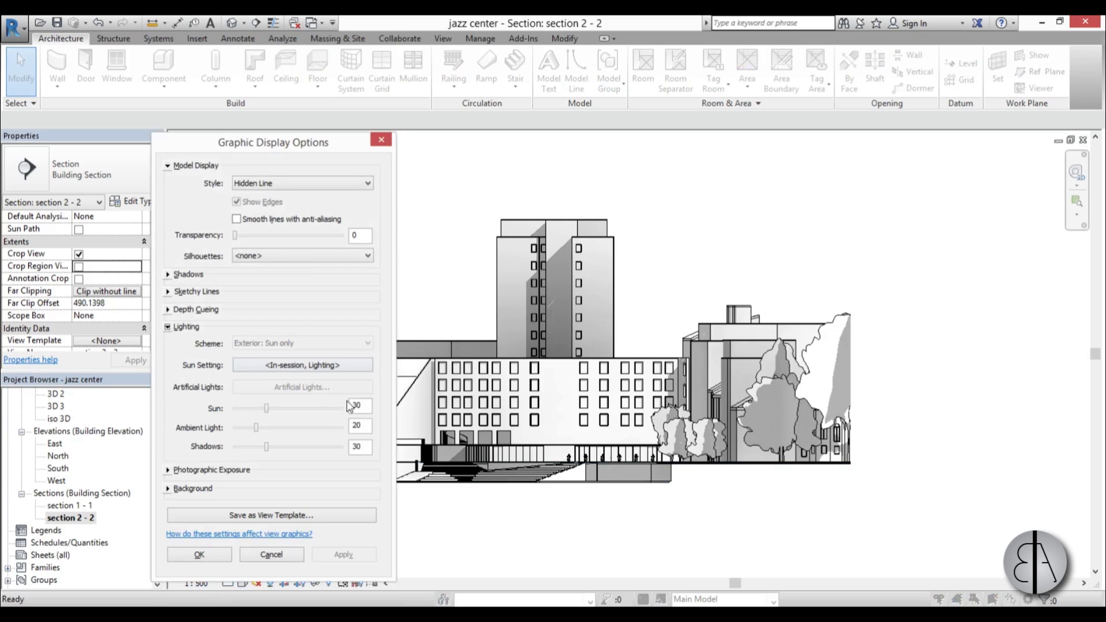
double_click(356, 448)
text(20)
click(335, 433)
click(327, 409)
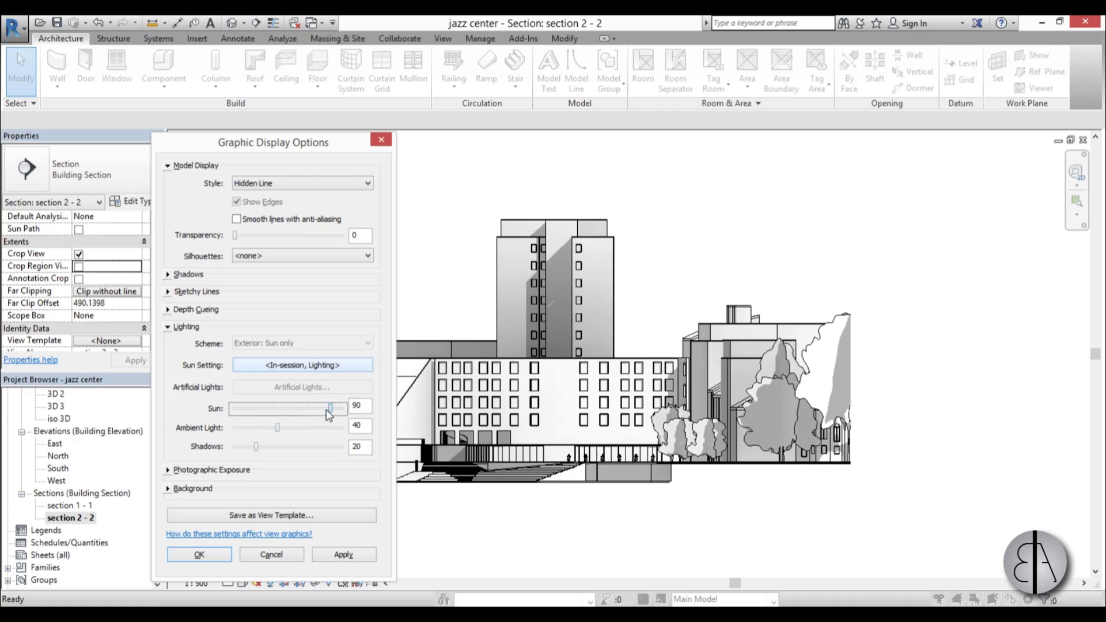
click(321, 428)
click(336, 559)
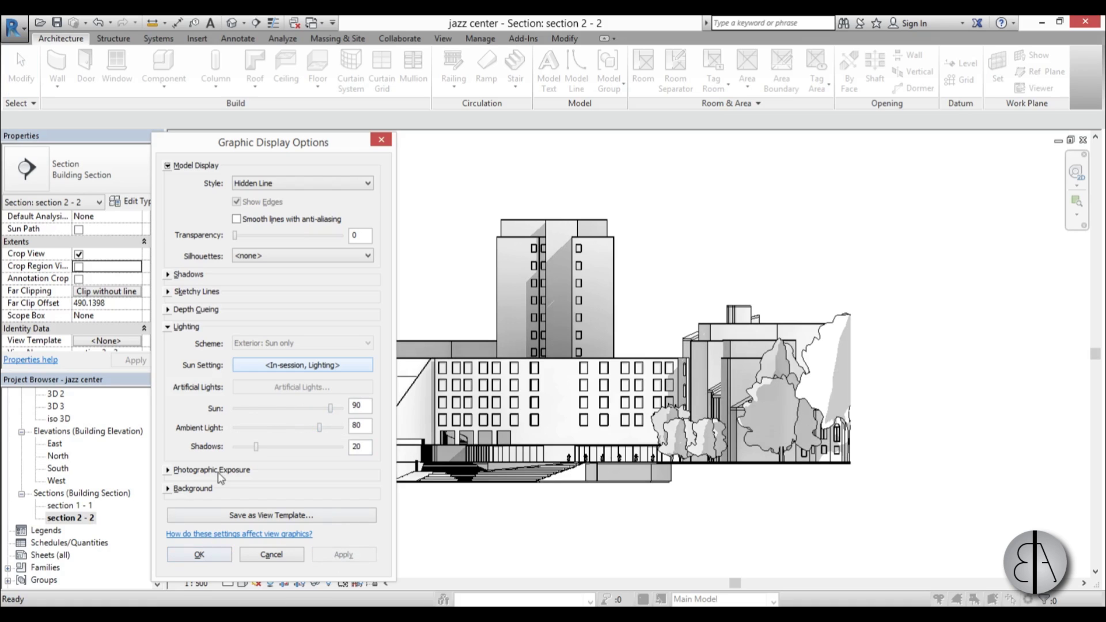
Step: Enable depth cueing with the far fade location at 39, apply it and accept the Graphic Display Options
click(169, 310)
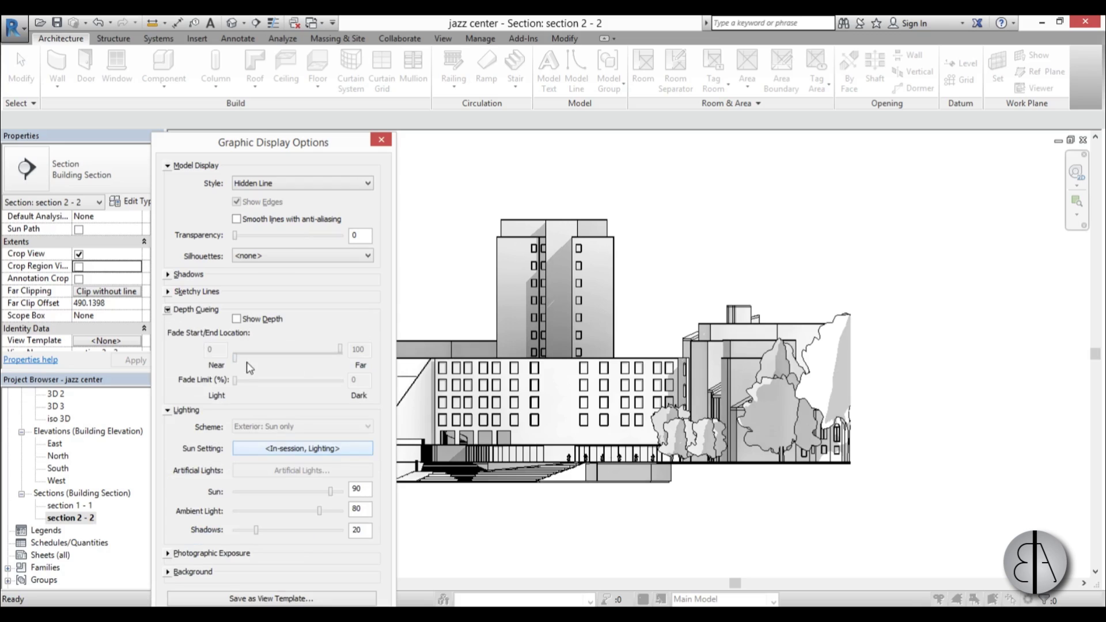
click(241, 320)
drag(340, 349, 276, 349)
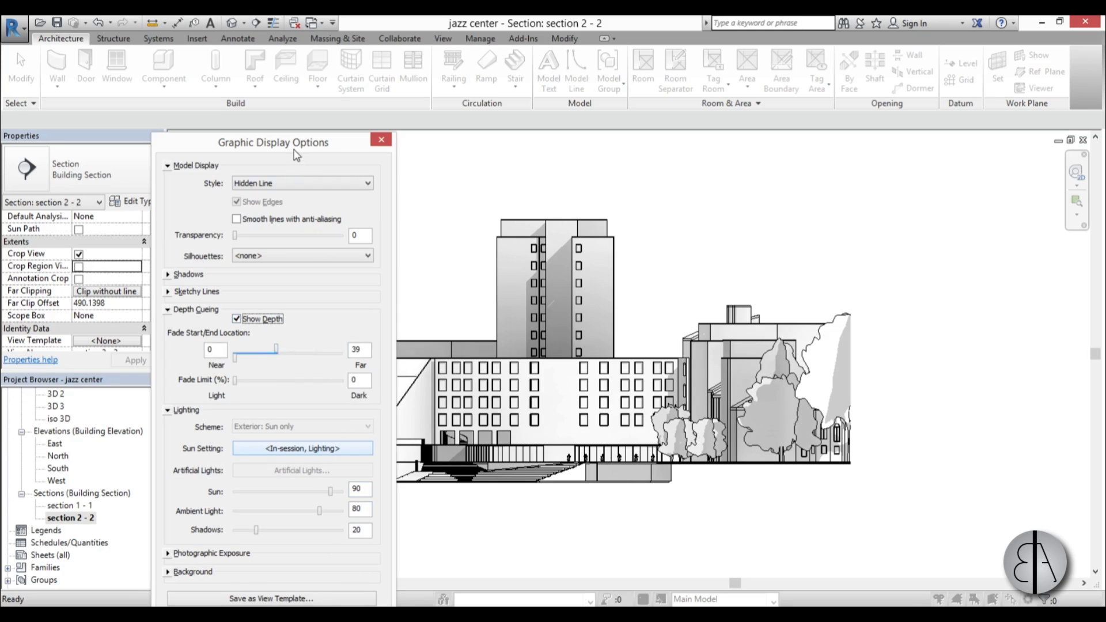
drag(296, 154, 231, 63)
click(279, 546)
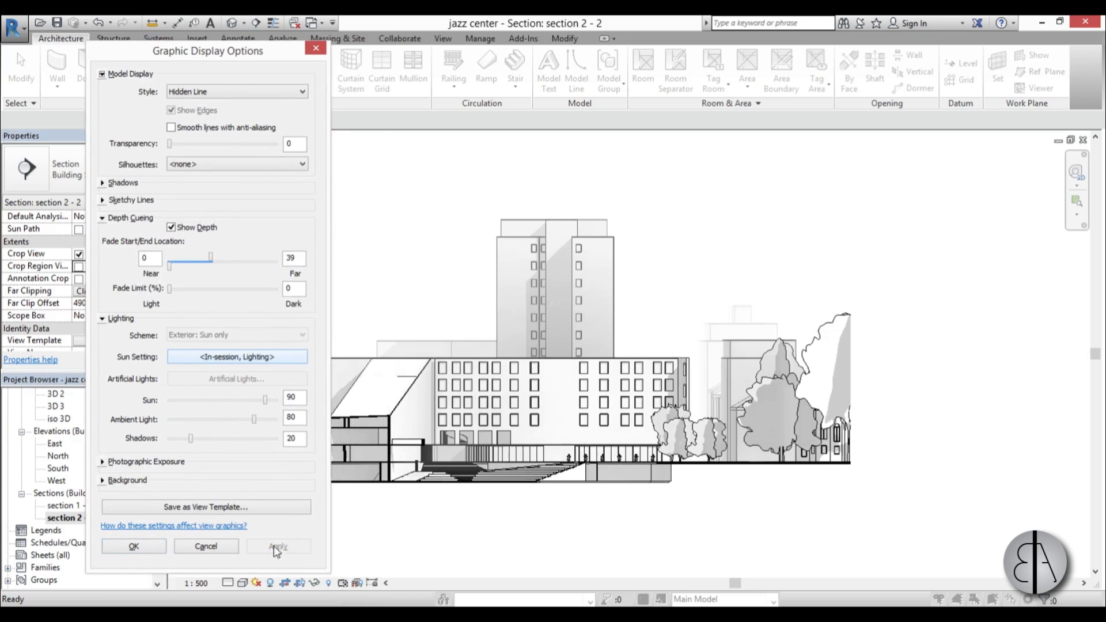
click(154, 549)
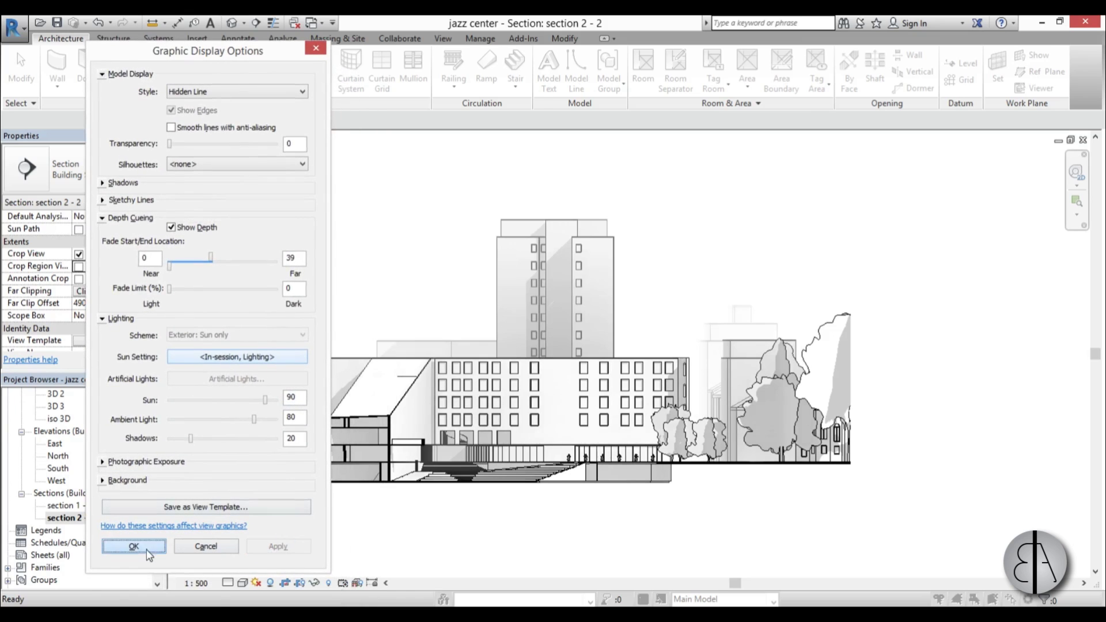
Step: Override the graphics by element of the narrow generic model at the long windowed building's right end, choosing surface pattern color RGB 206-157-157
scroll(663, 372, up, 3)
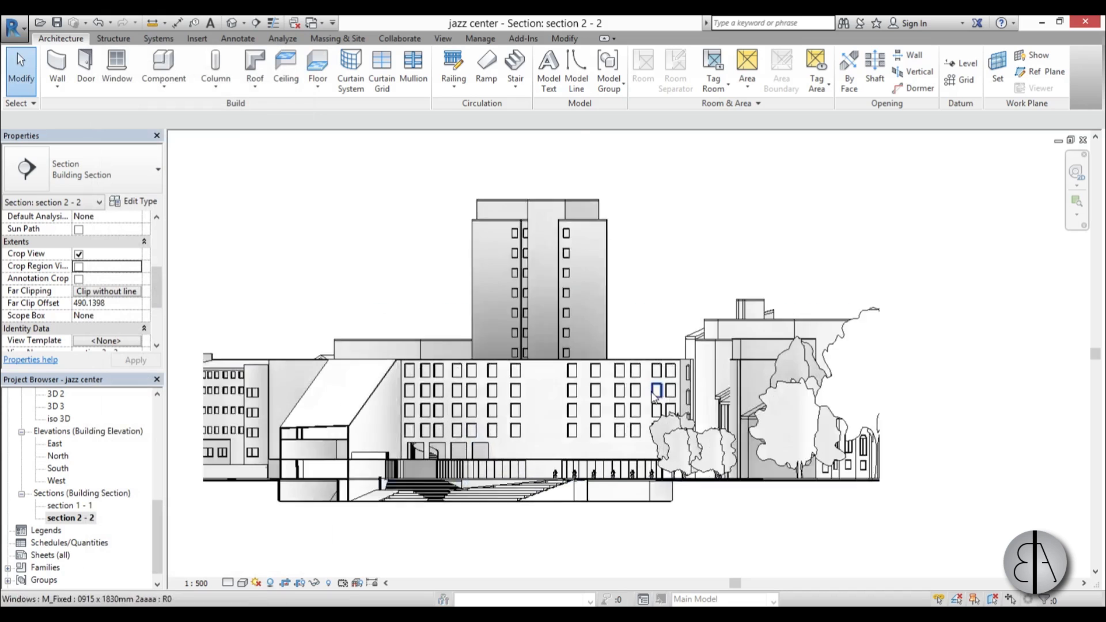
click(704, 365)
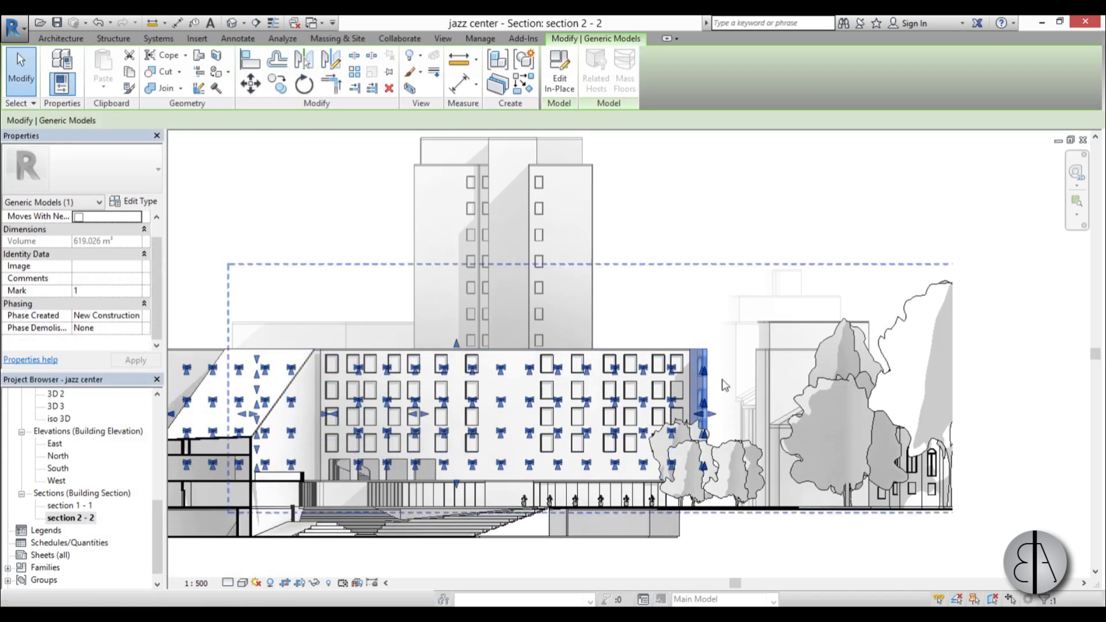
right_click(326, 257)
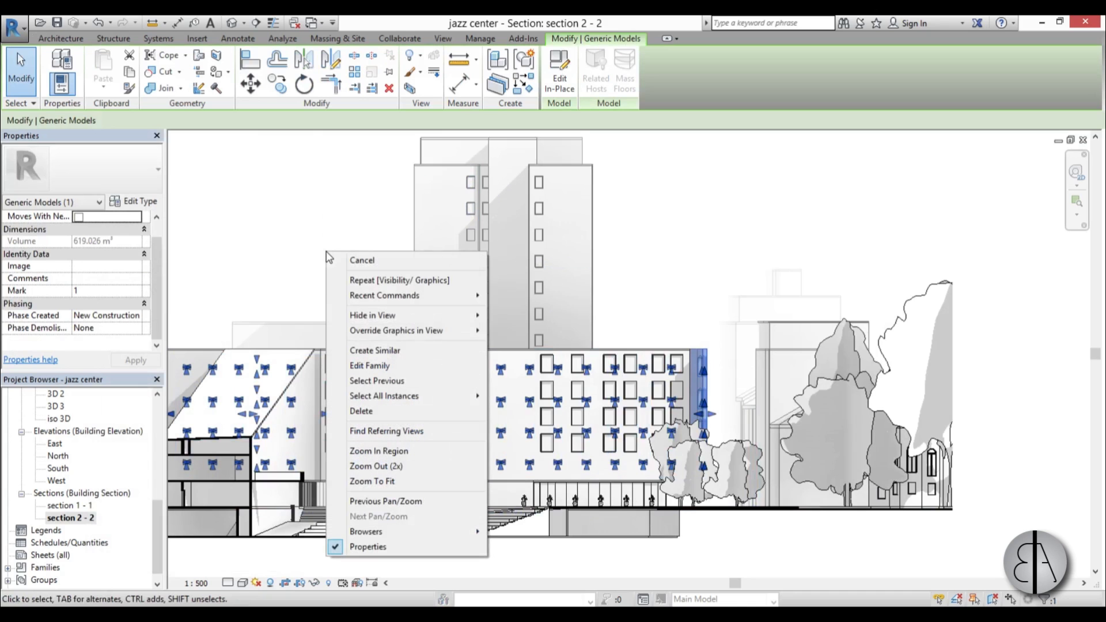
mouse_move(478, 331)
click(518, 333)
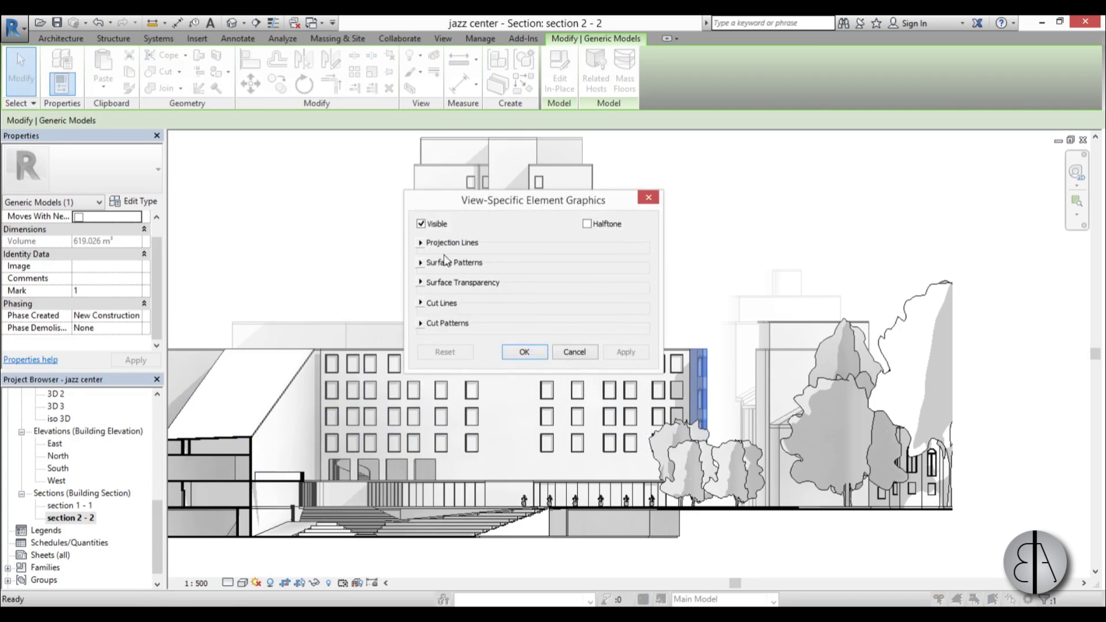
click(421, 263)
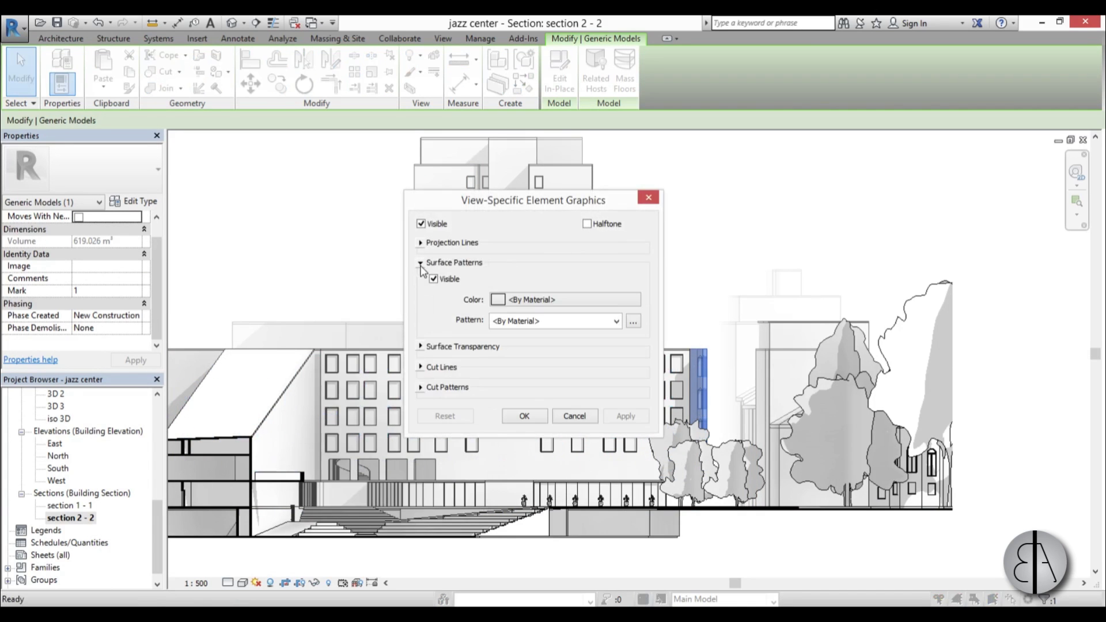
click(535, 300)
click(390, 248)
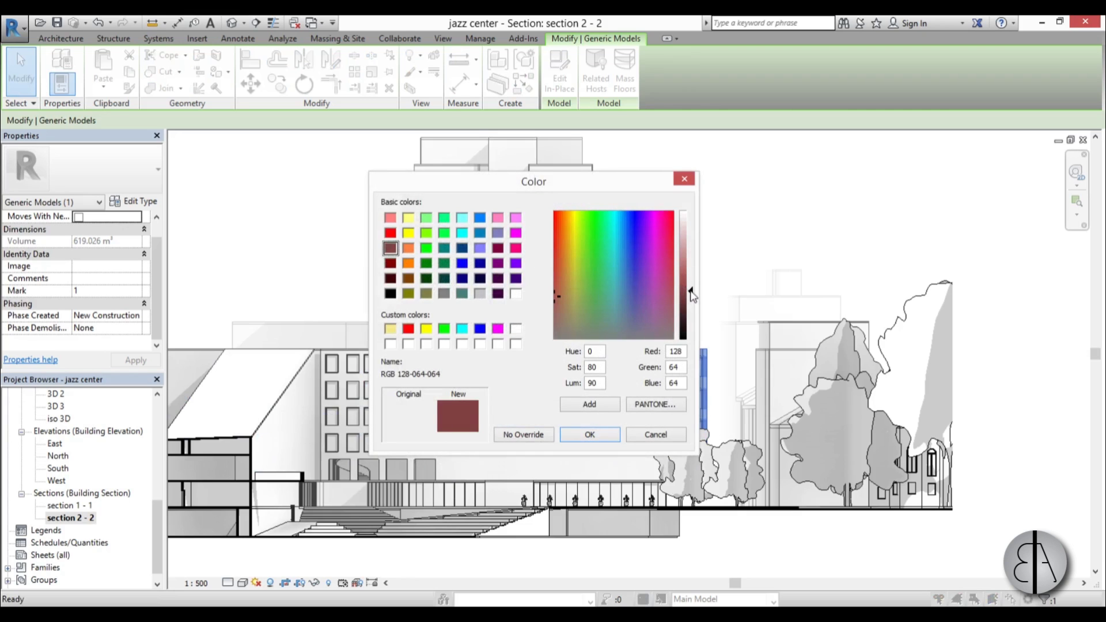
drag(692, 296, 692, 253)
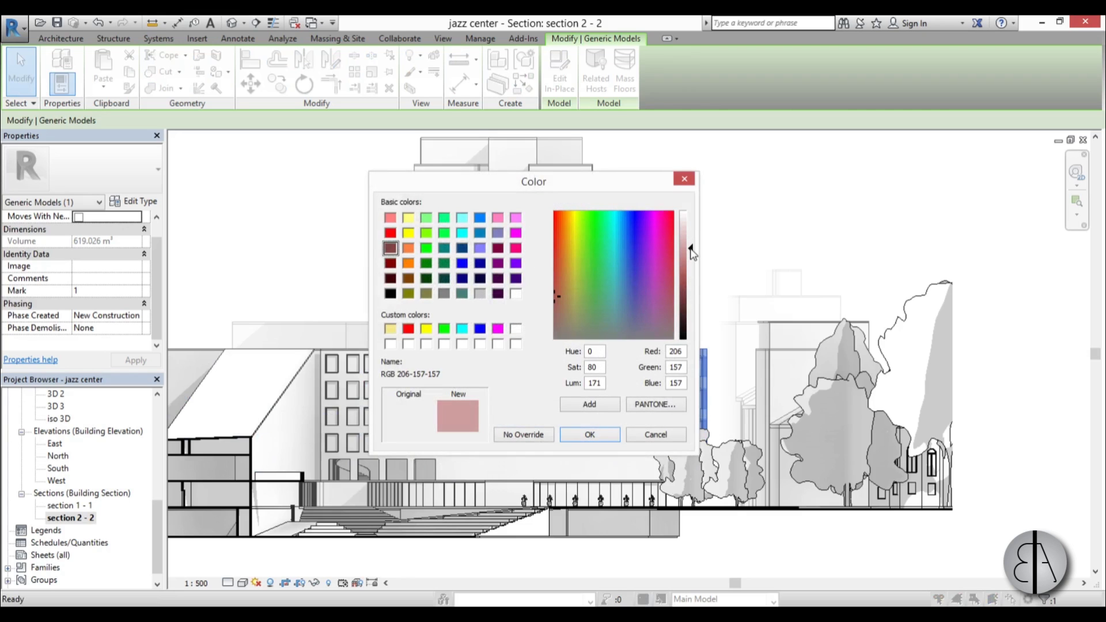
click(590, 435)
Step: Set the generic model's surface pattern override to Solid fill, accept it and clear the selection
click(576, 320)
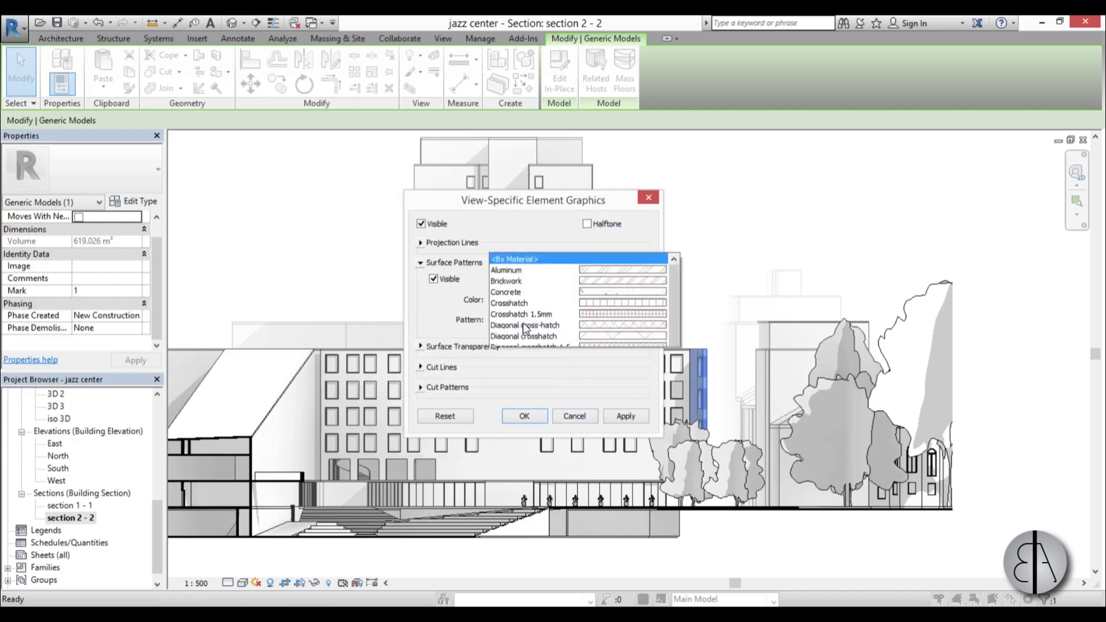
click(535, 286)
click(628, 415)
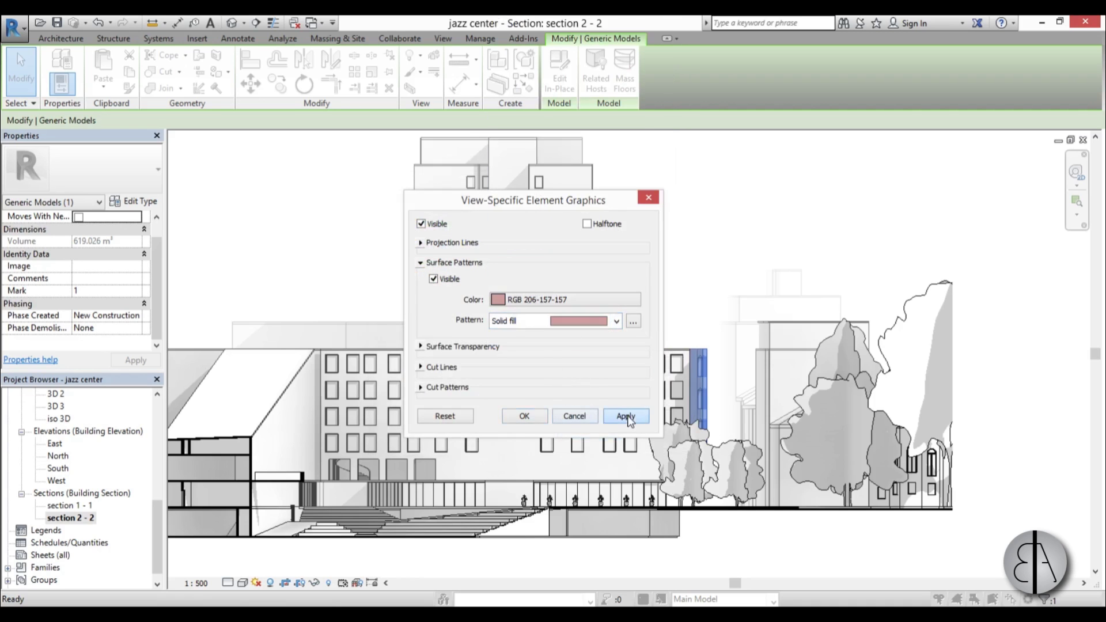
click(515, 414)
click(683, 305)
scroll(518, 403, down, 2)
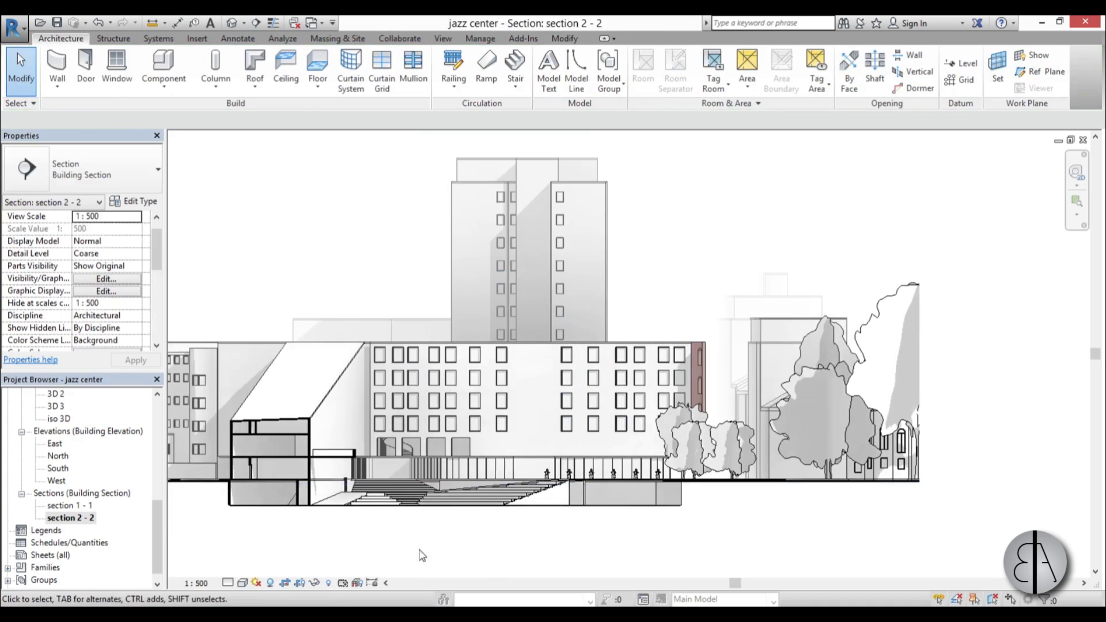